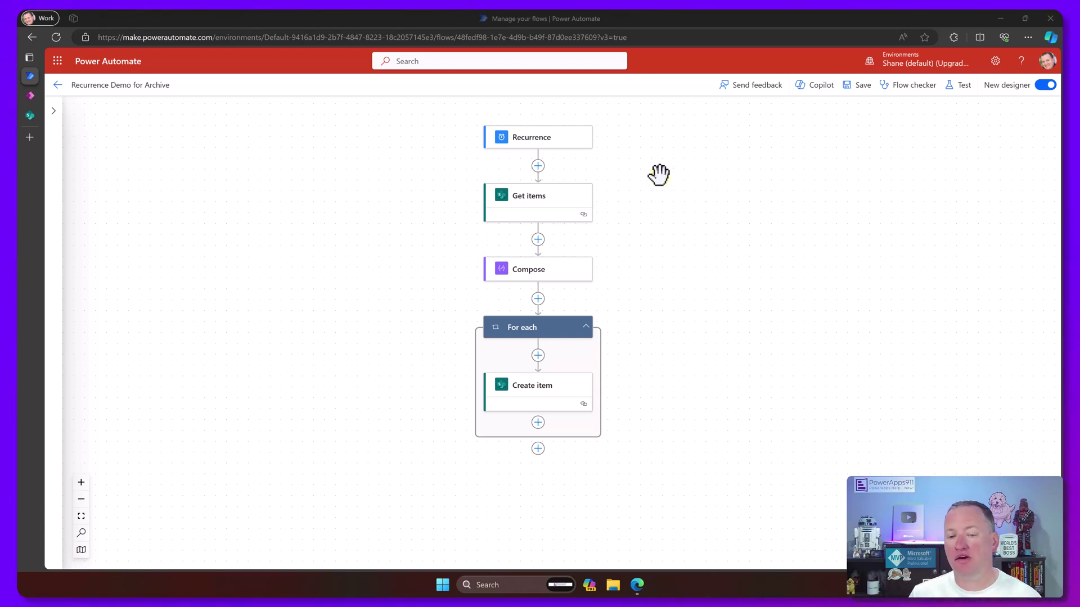
# Open the Get items step to review its Mega list and AnimalType eq 'Cat' filter query
pyautogui.click(553, 141)
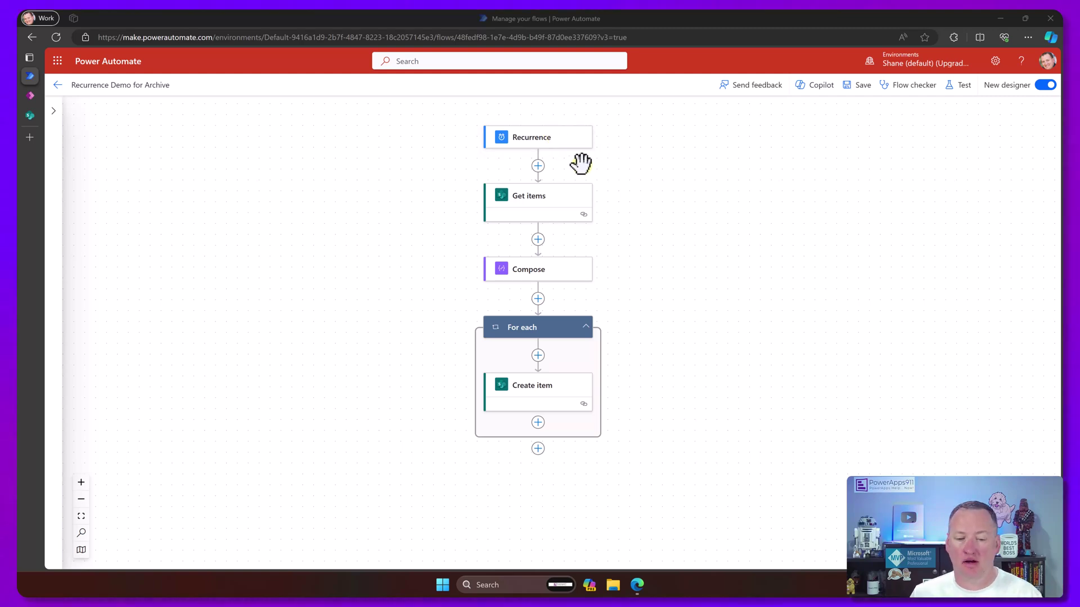
pyautogui.click(564, 200)
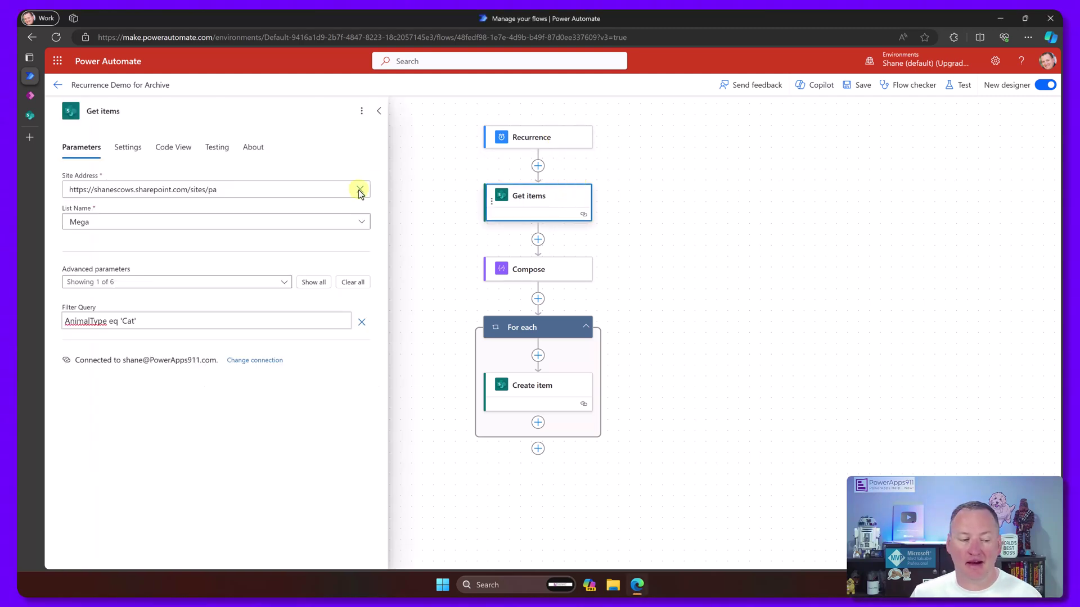
pyautogui.click(77, 321)
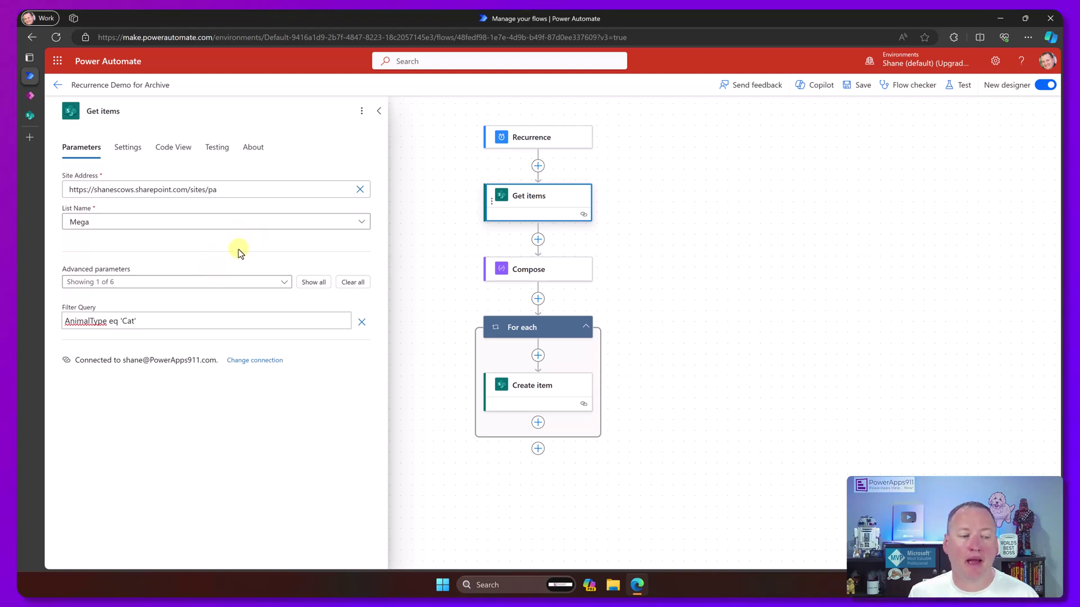
# In Get items settings, try pagination thresholds 5000 and 500000, then turn pagination back off
pyautogui.click(129, 151)
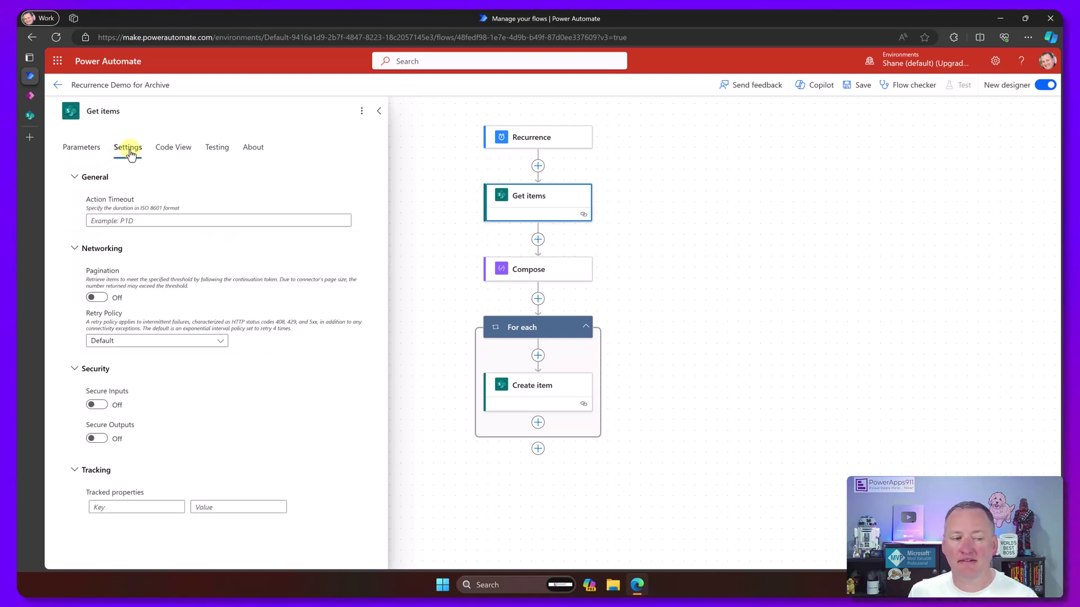
pyautogui.click(99, 297)
pyautogui.click(178, 327)
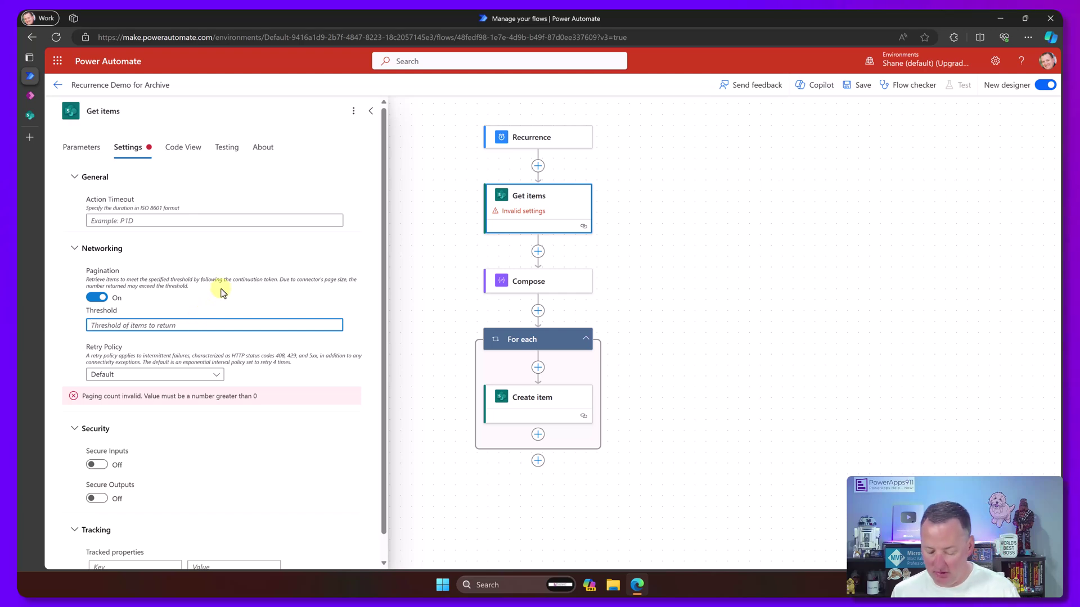
pyautogui.write('5000')
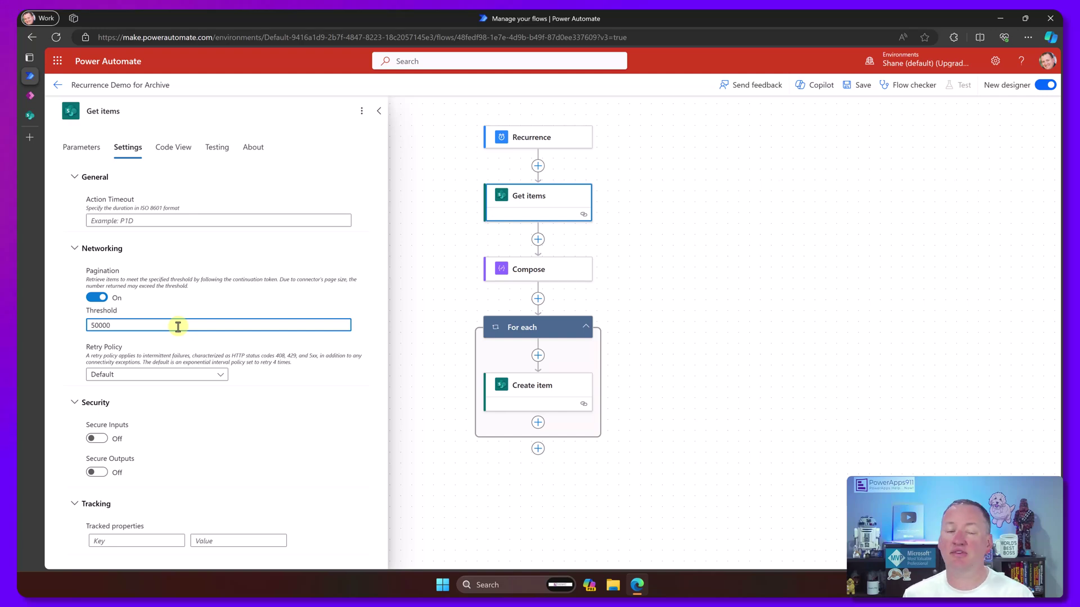
pyautogui.write('0')
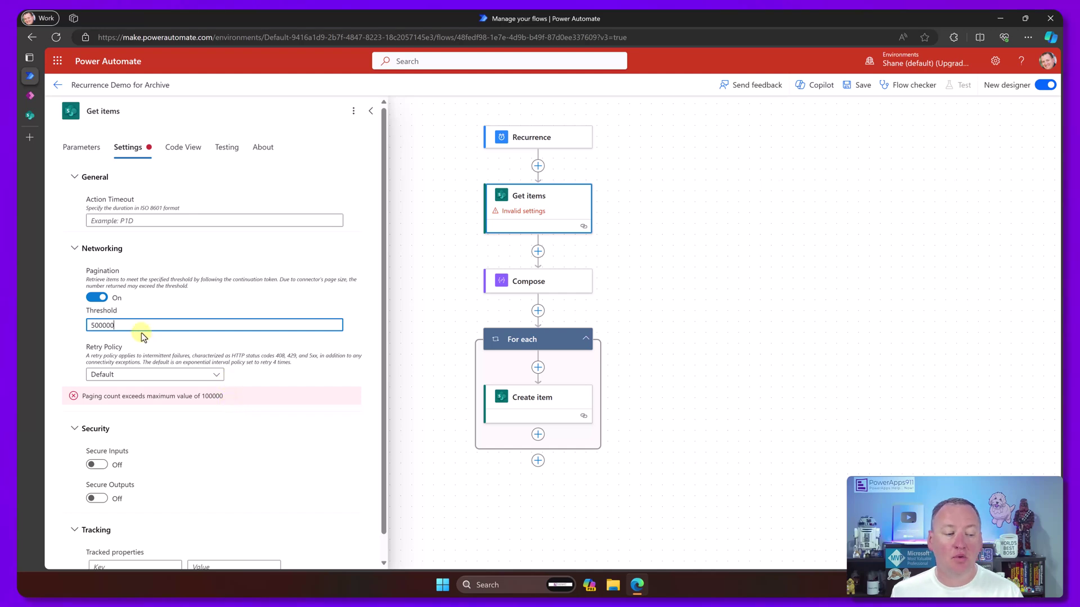
pyautogui.moveTo(137, 325); pyautogui.dragTo(55, 329)
pyautogui.click(95, 297)
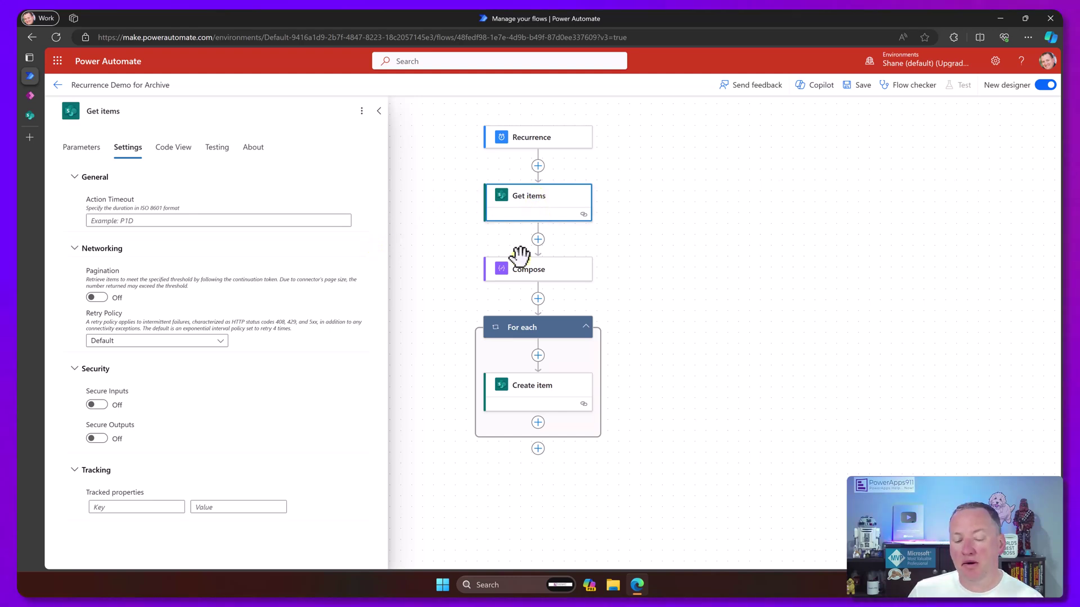
# Add a Terminate action between Compose and the For each loop with status Succeeded
pyautogui.click(534, 270)
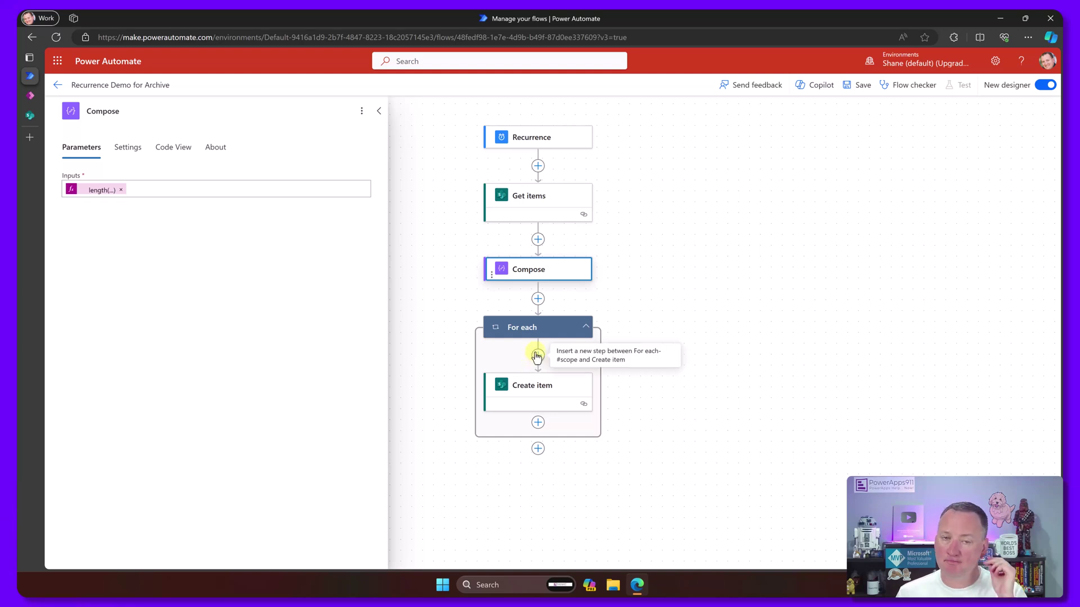
pyautogui.click(536, 328)
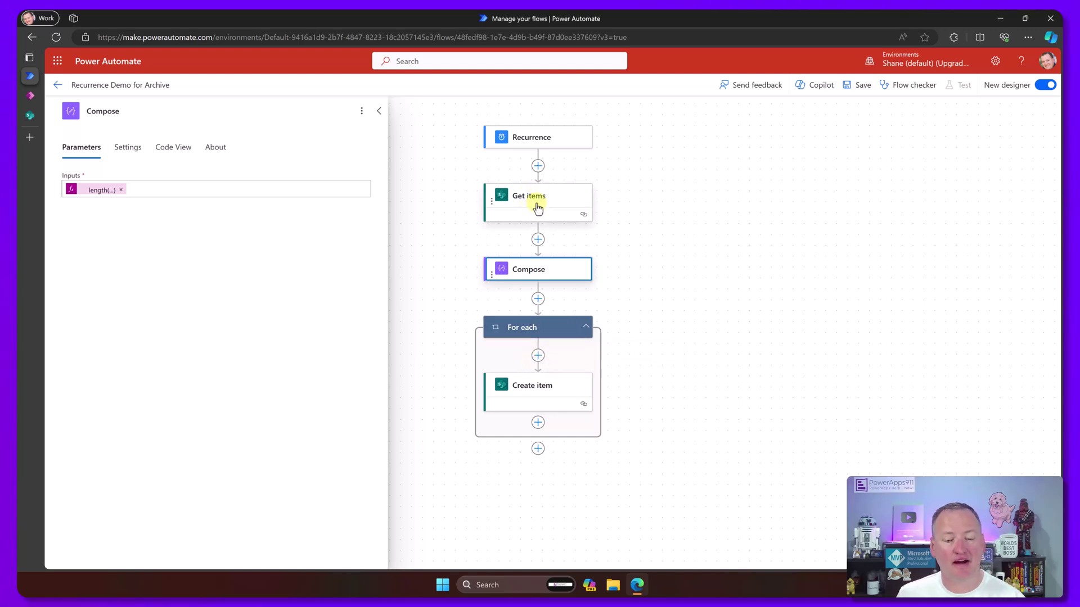
pyautogui.click(538, 300)
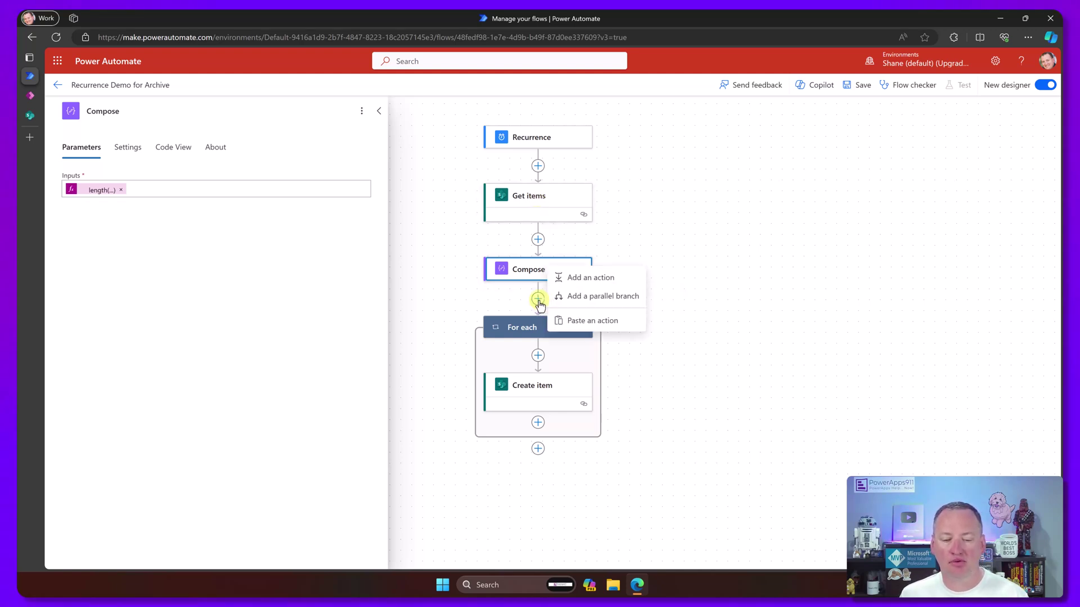
pyautogui.click(580, 279)
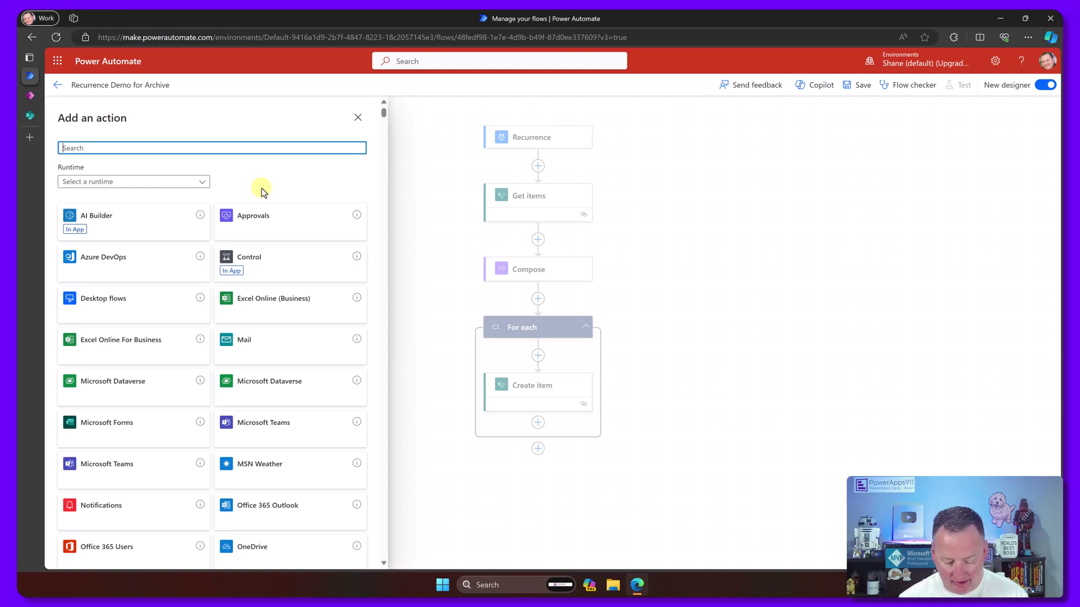
pyautogui.write('terminate')
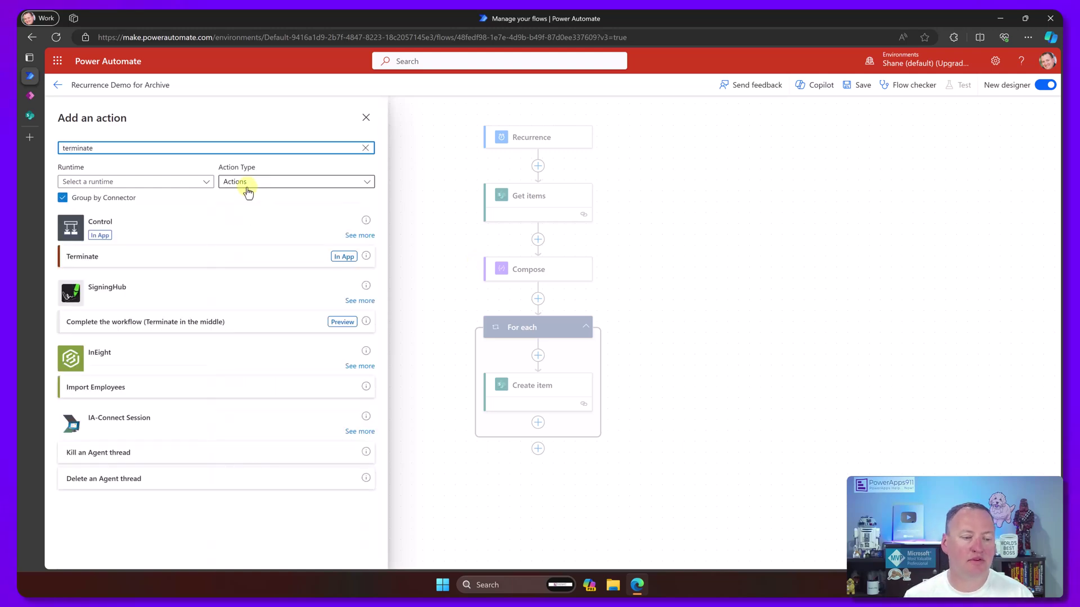
pyautogui.click(118, 258)
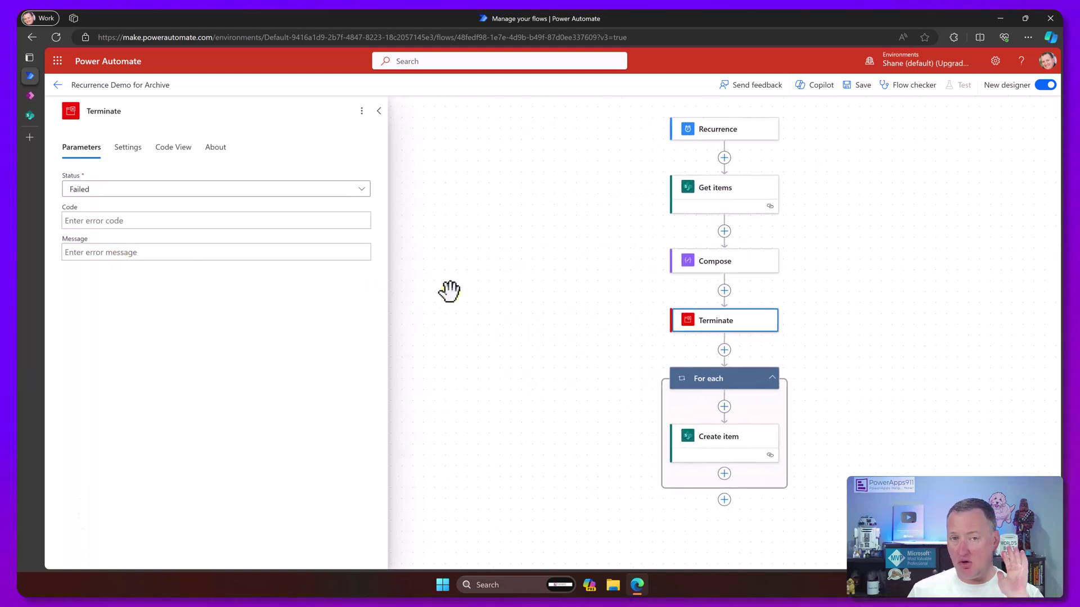
pyautogui.click(270, 191)
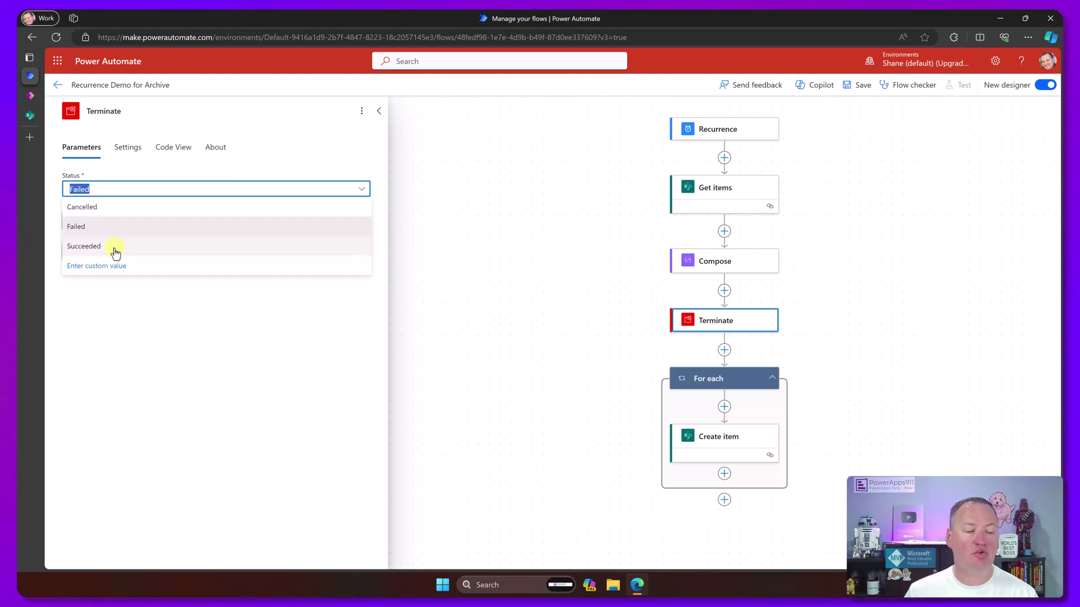
pyautogui.click(116, 249)
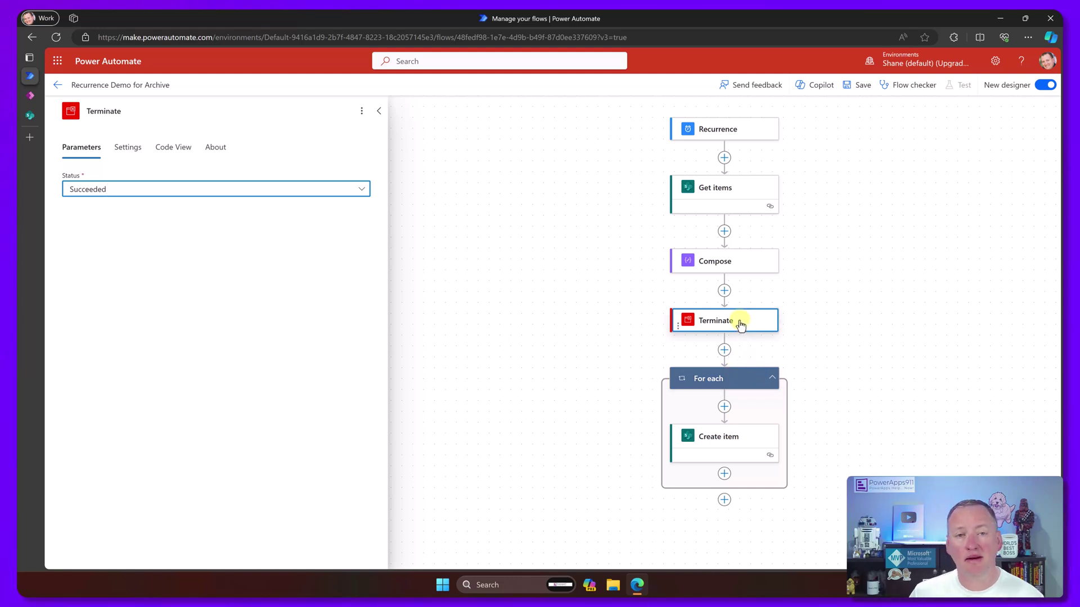
# Turn on Get items pagination with a threshold of 500
pyautogui.click(747, 192)
pyautogui.click(128, 148)
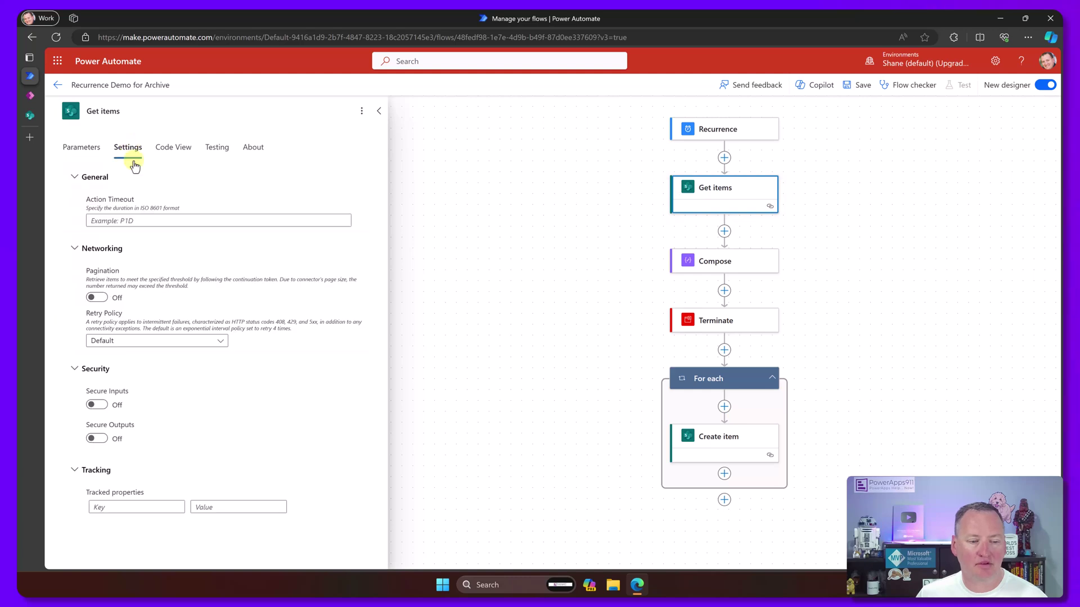
pyautogui.click(101, 299)
pyautogui.moveTo(140, 323); pyautogui.dragTo(20, 329)
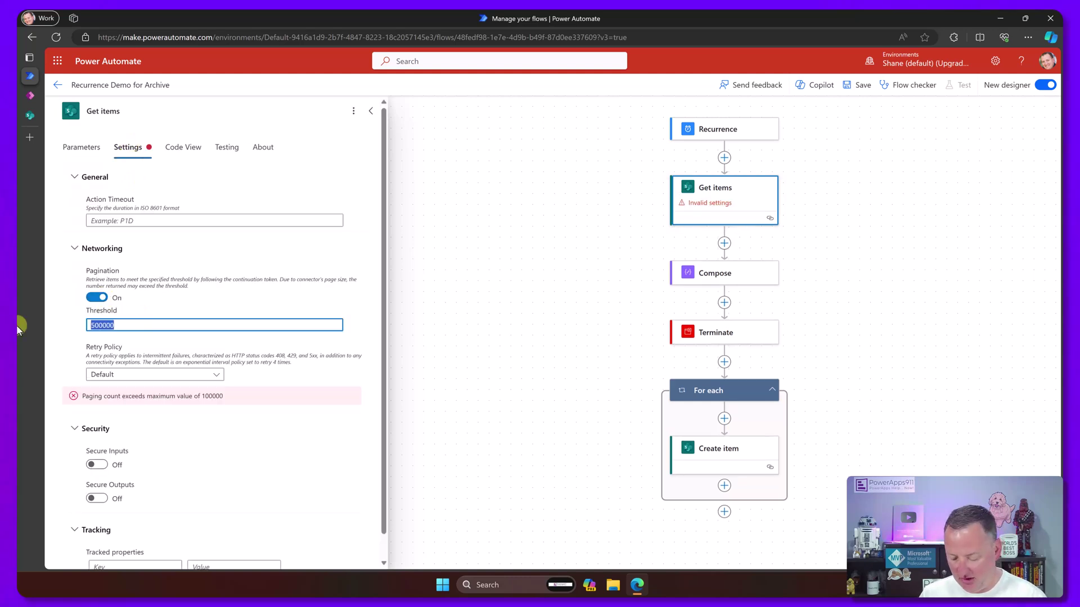
pyautogui.write('5')
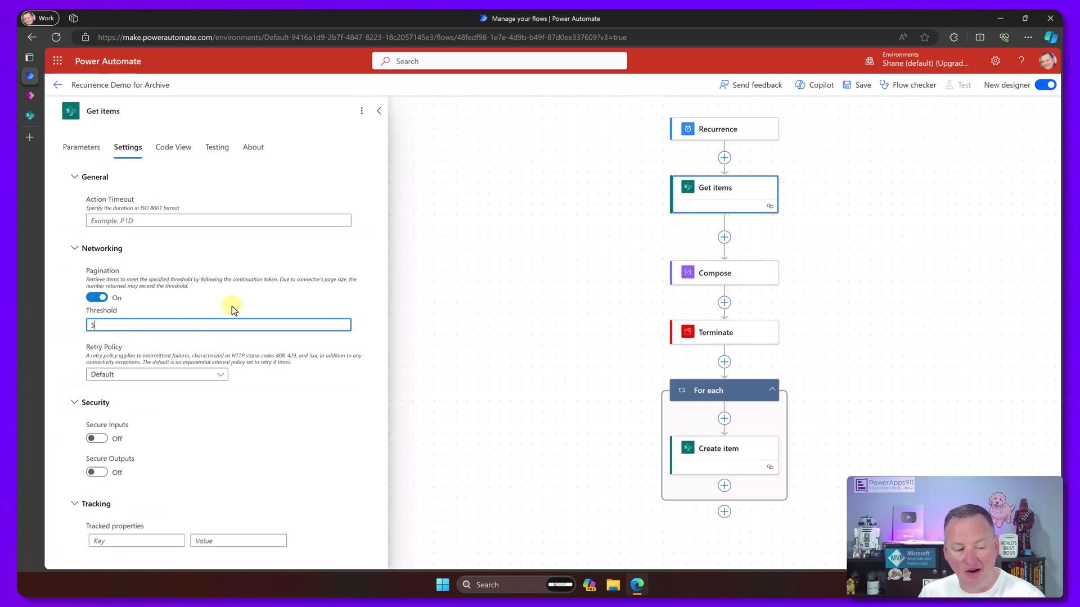
pyautogui.write('00')
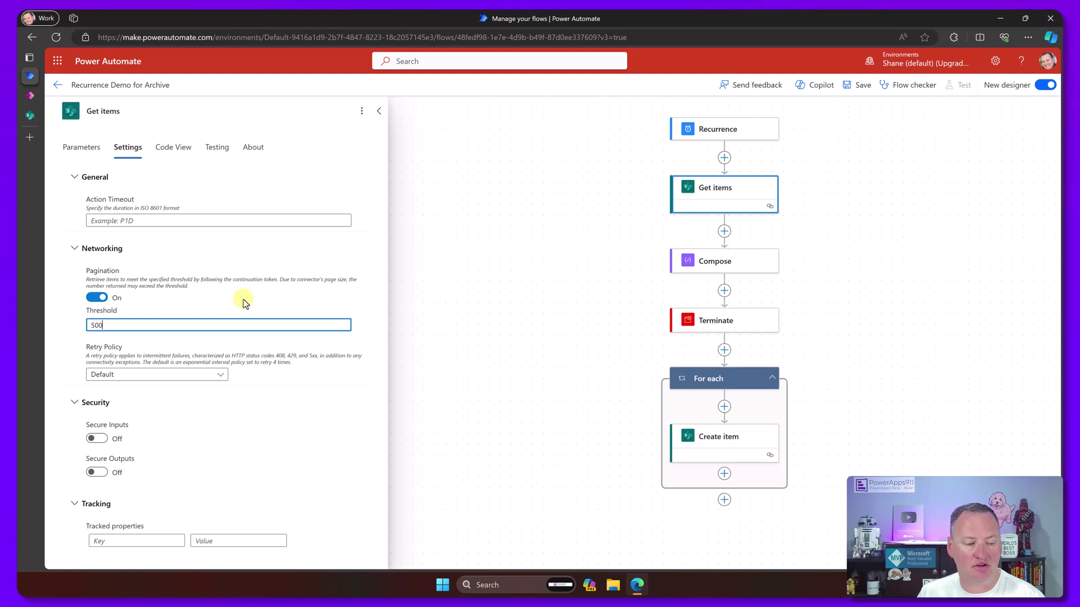
# Save the flow and run a manual test of it
pyautogui.click(860, 94)
pyautogui.click(959, 85)
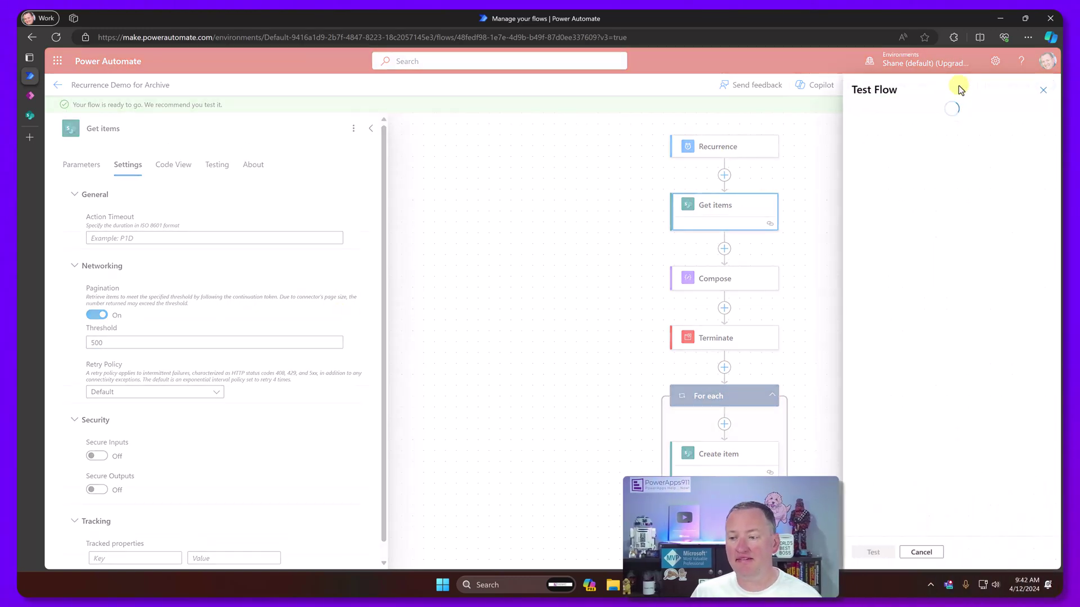
pyautogui.click(879, 113)
pyautogui.click(873, 552)
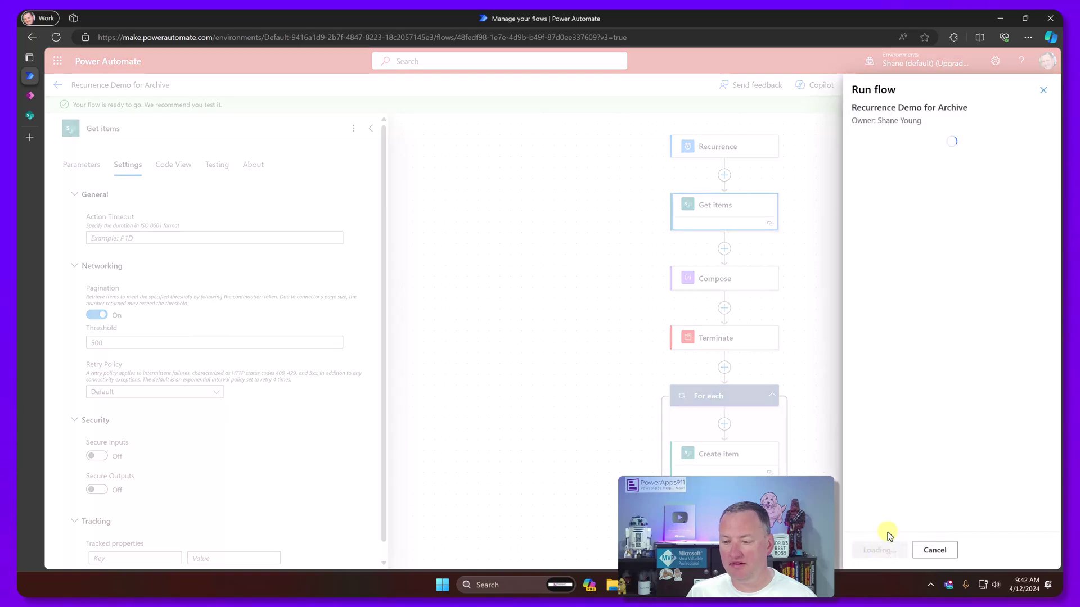
pyautogui.click(874, 551)
pyautogui.click(873, 551)
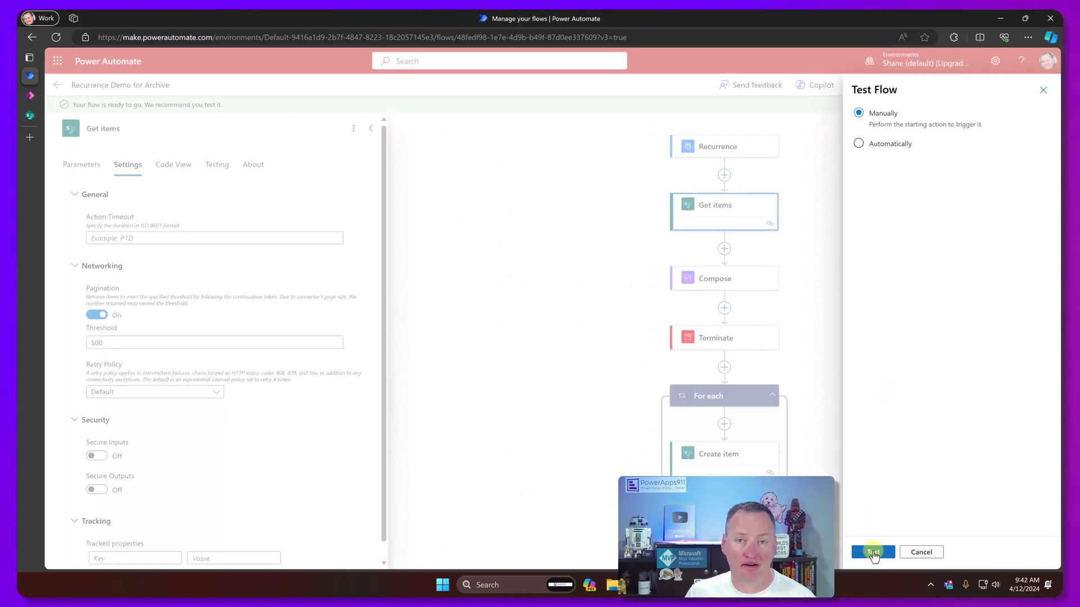
pyautogui.click(873, 553)
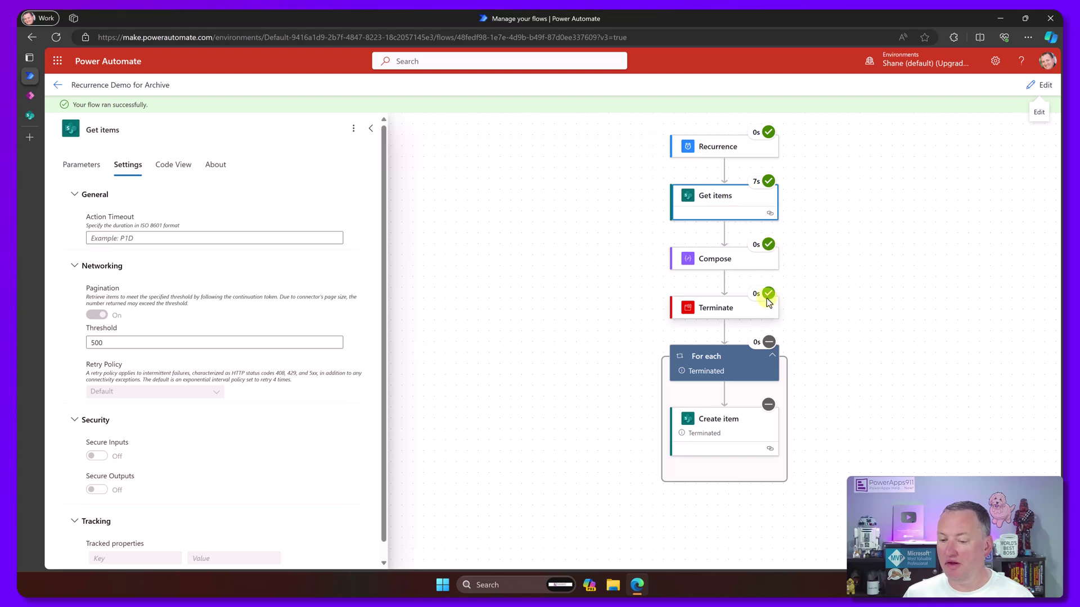
# Inspect the Terminate and Compose steps' results in the test run view
pyautogui.moveTo(770, 346)
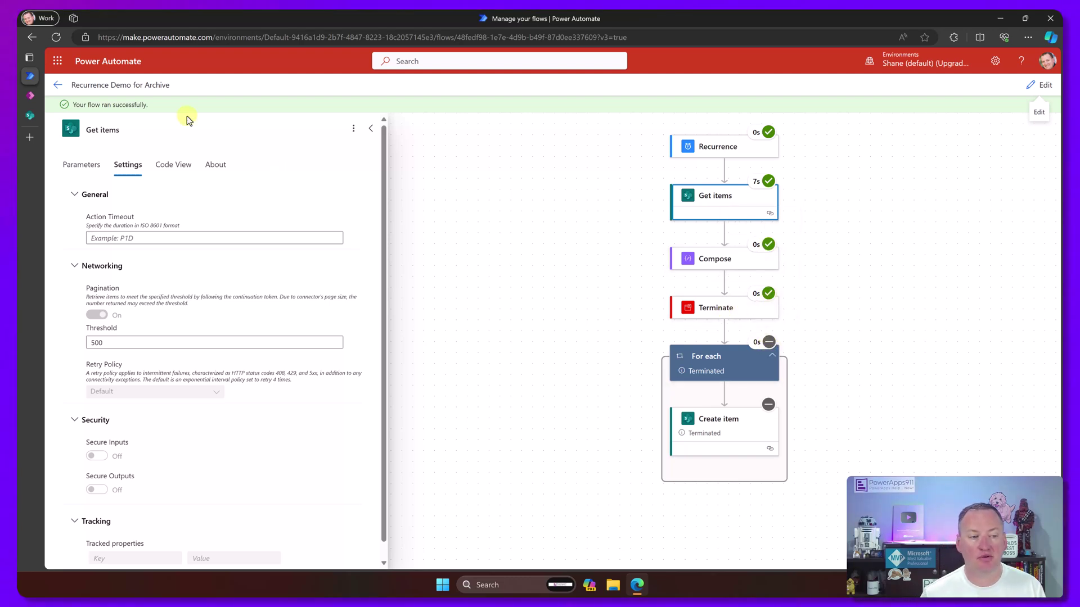
pyautogui.click(715, 314)
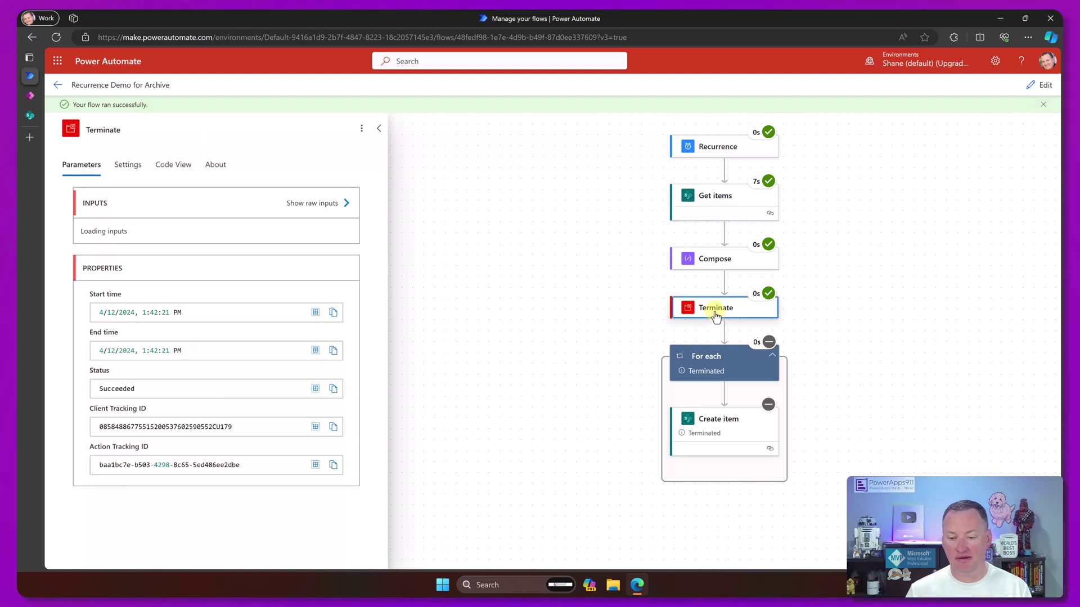
pyautogui.click(716, 264)
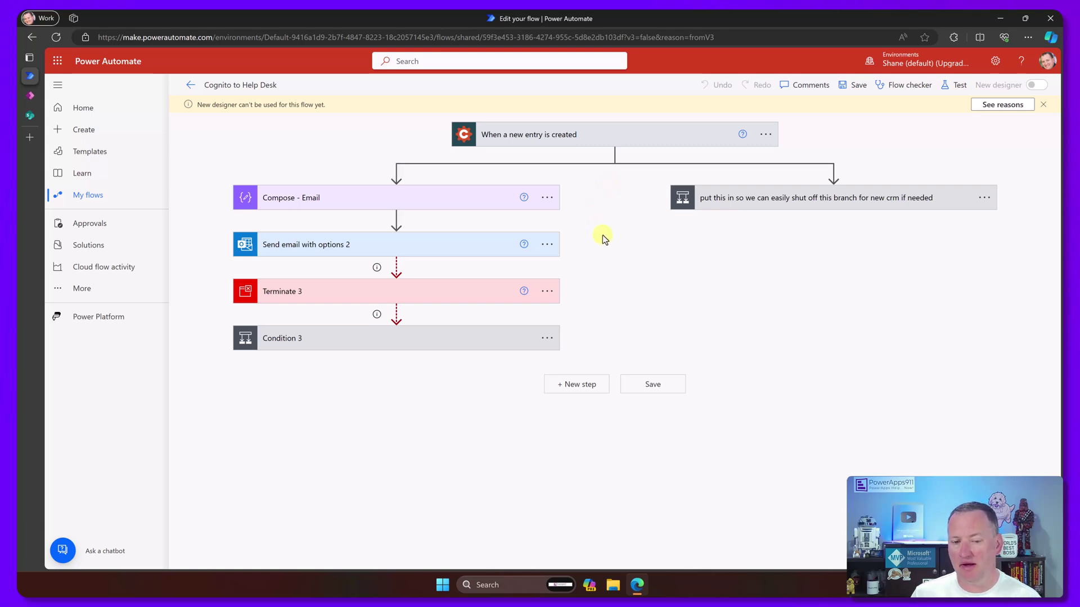
pyautogui.click(411, 246)
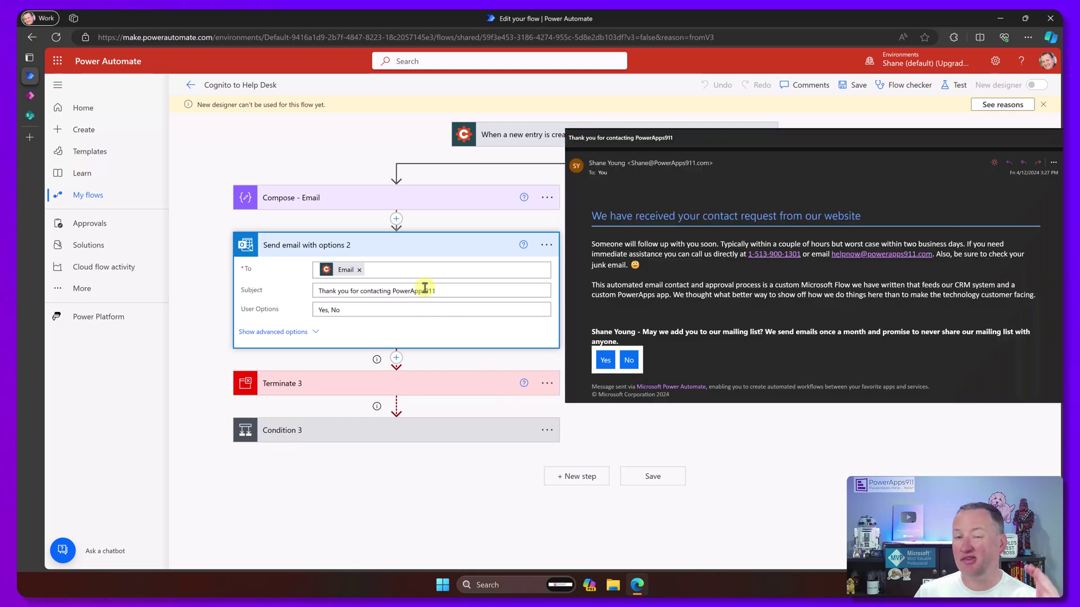
pyautogui.click(318, 333)
pyautogui.scroll(-1, 450, 348)
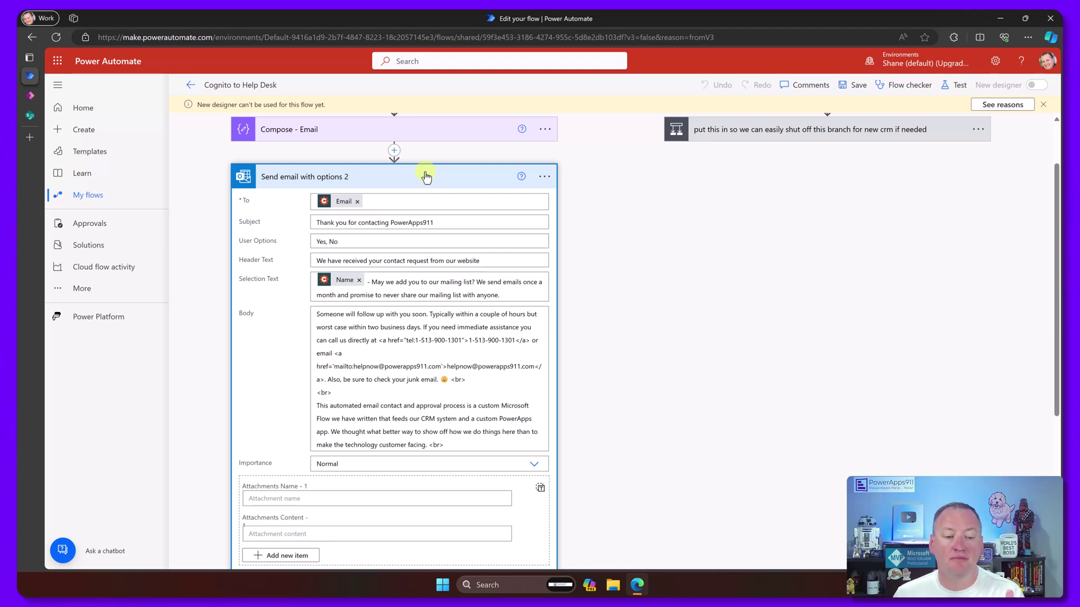
pyautogui.click(426, 178)
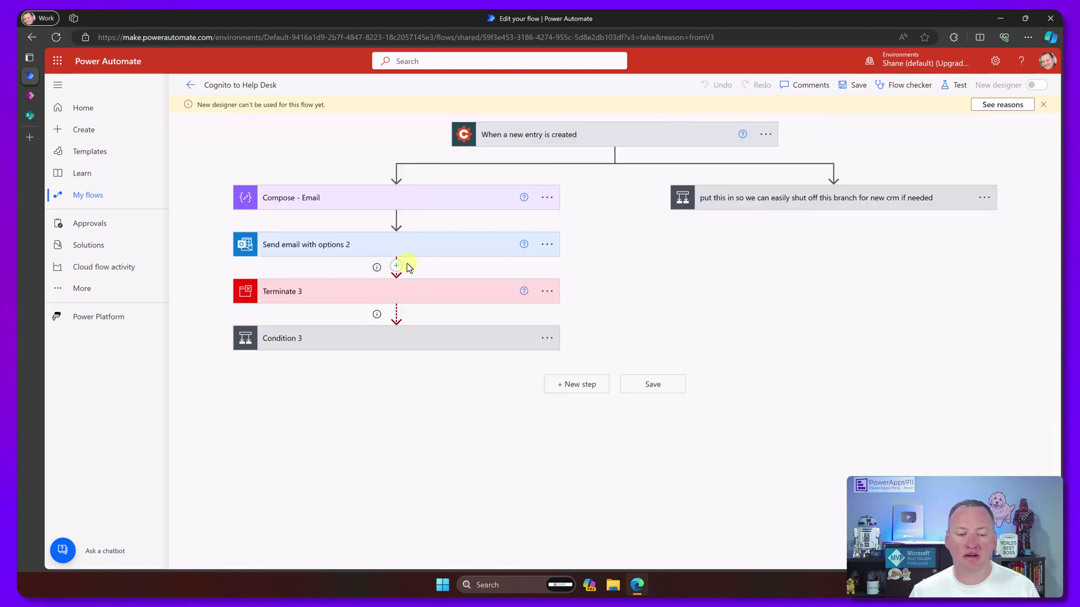
pyautogui.click(416, 292)
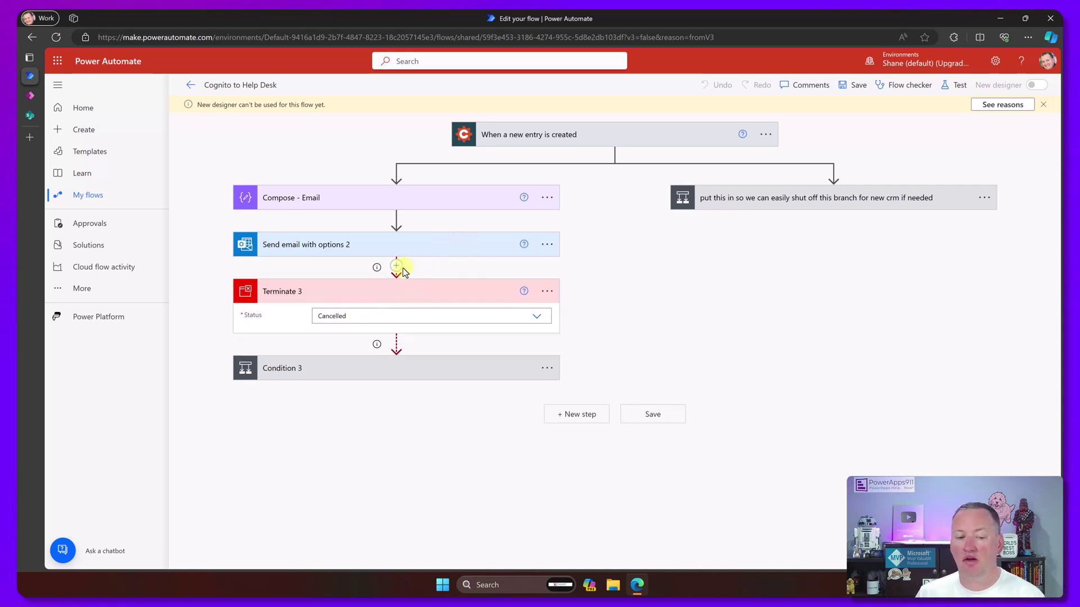
pyautogui.moveTo(397, 278)
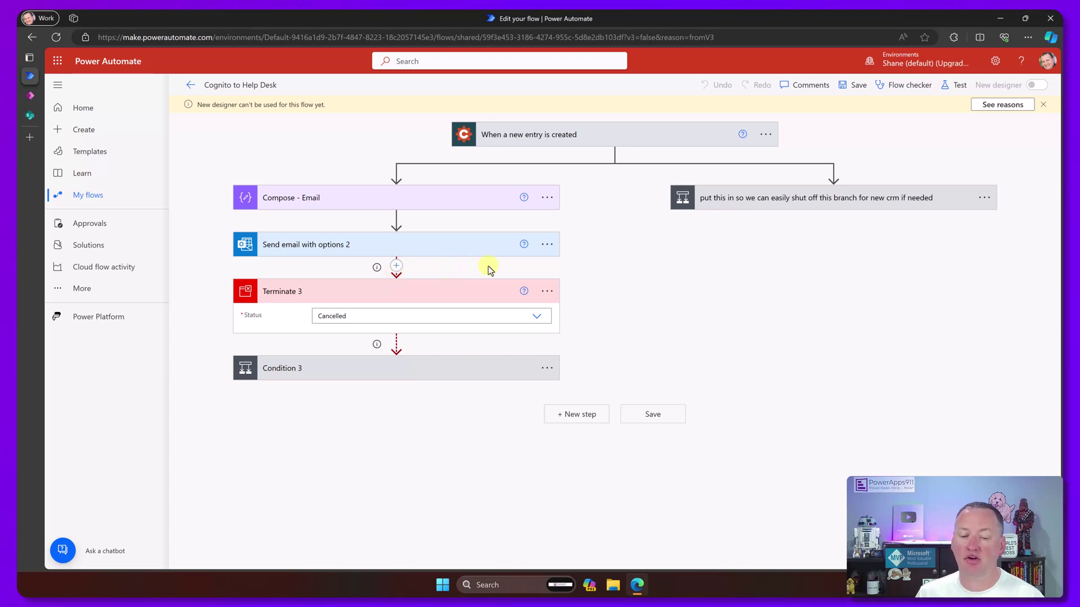
pyautogui.click(546, 292)
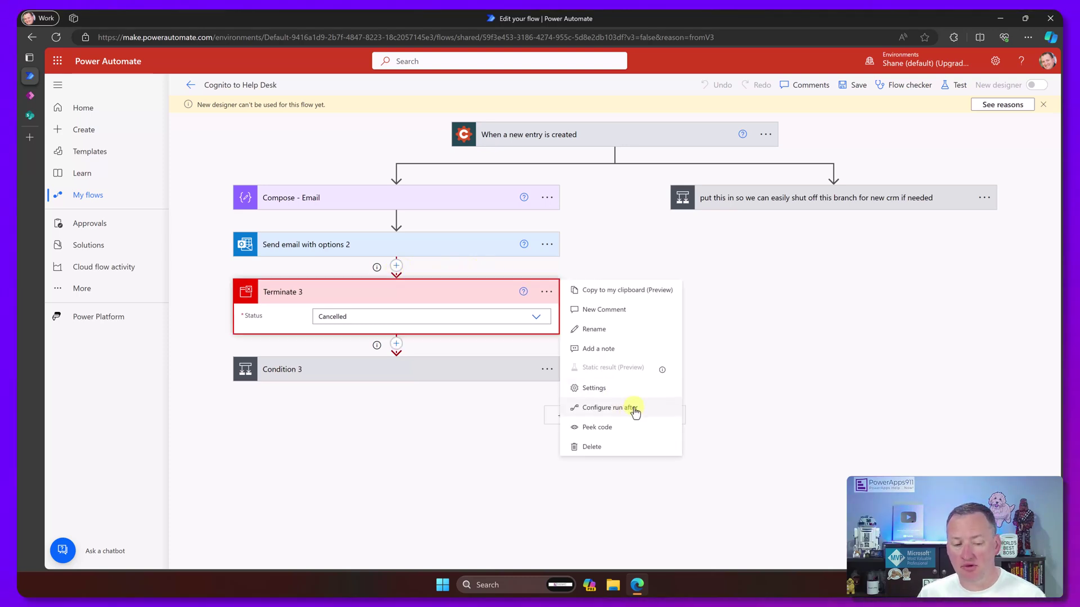
pyautogui.click(633, 409)
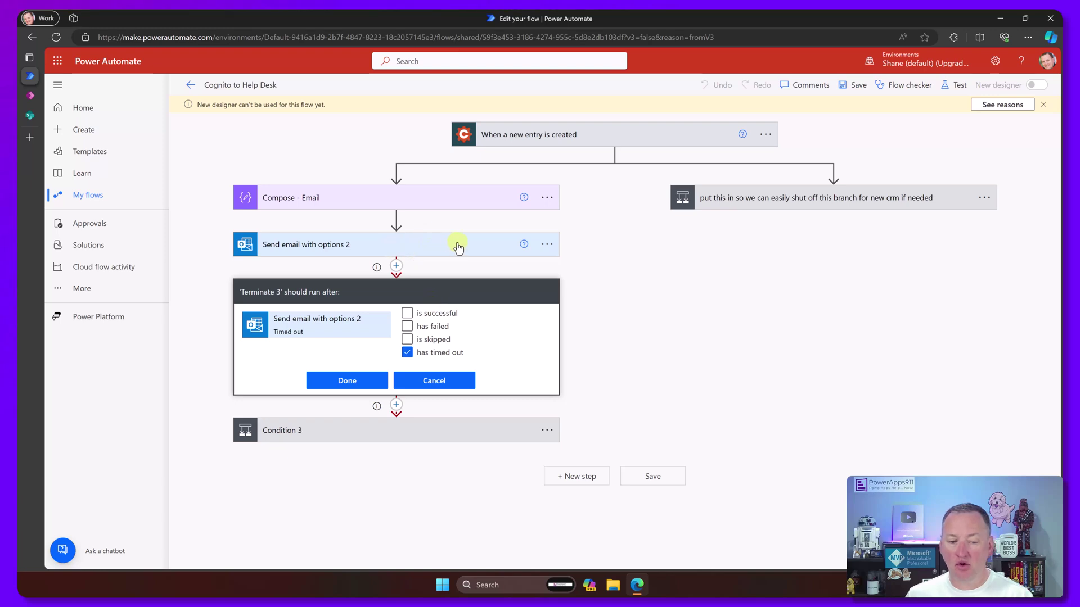
pyautogui.click(482, 249)
pyautogui.click(545, 245)
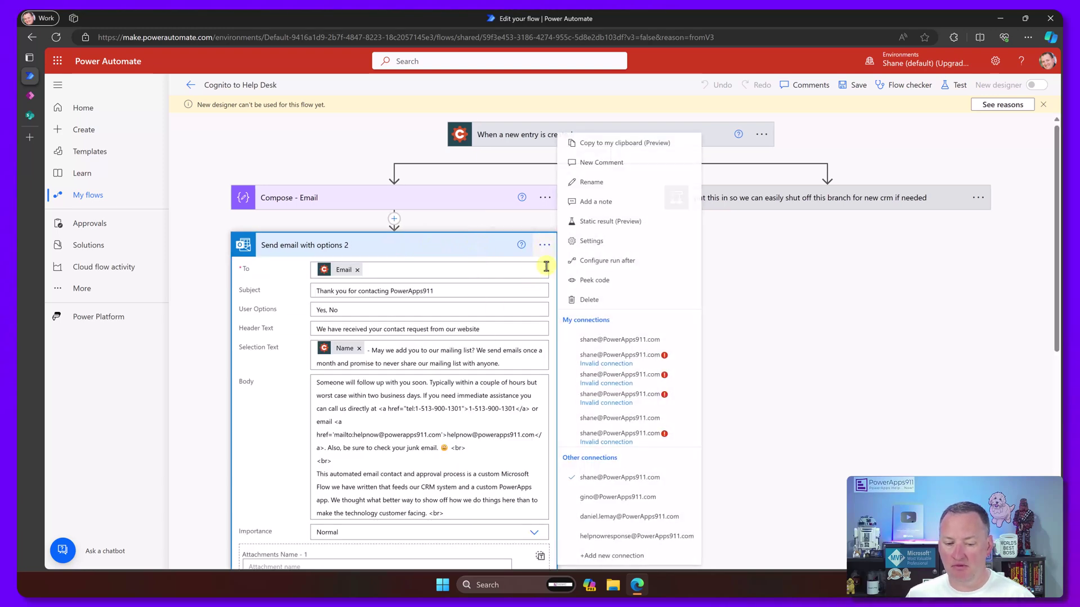
pyautogui.click(606, 261)
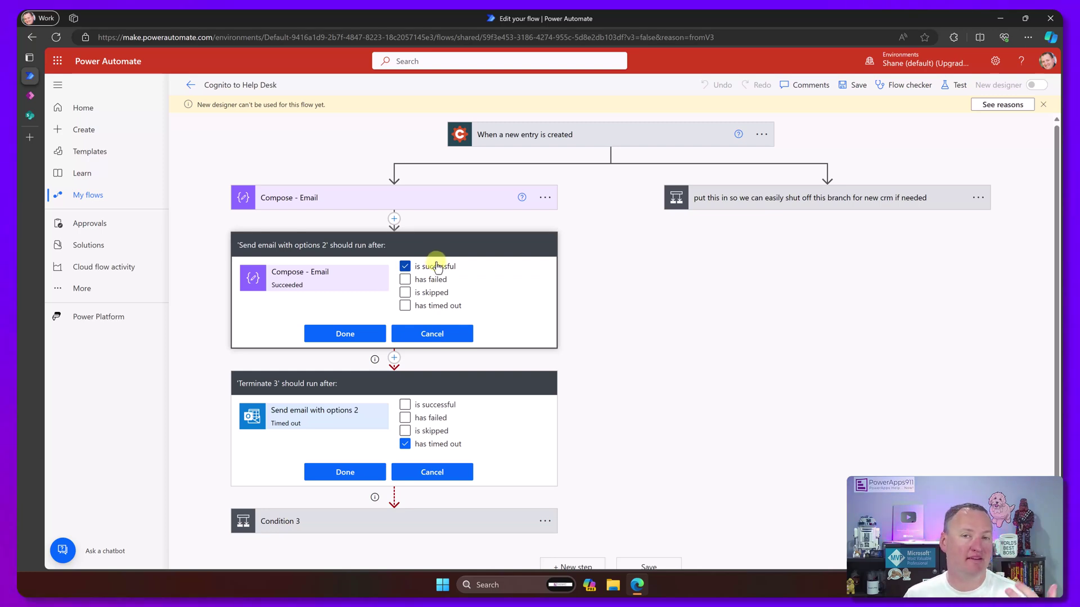
pyautogui.click(439, 332)
pyautogui.click(457, 244)
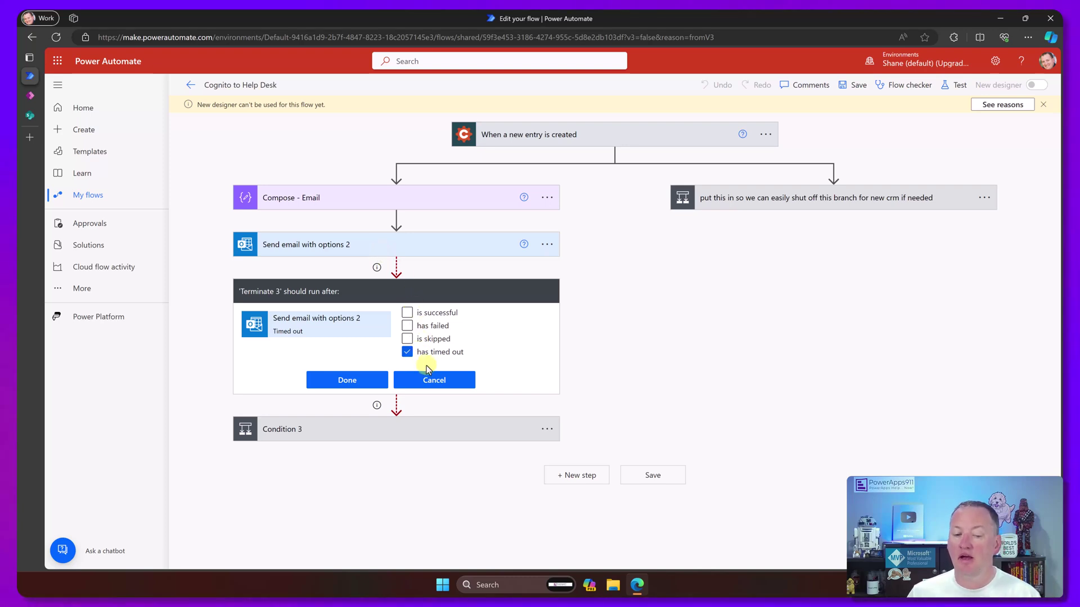
pyautogui.click(434, 379)
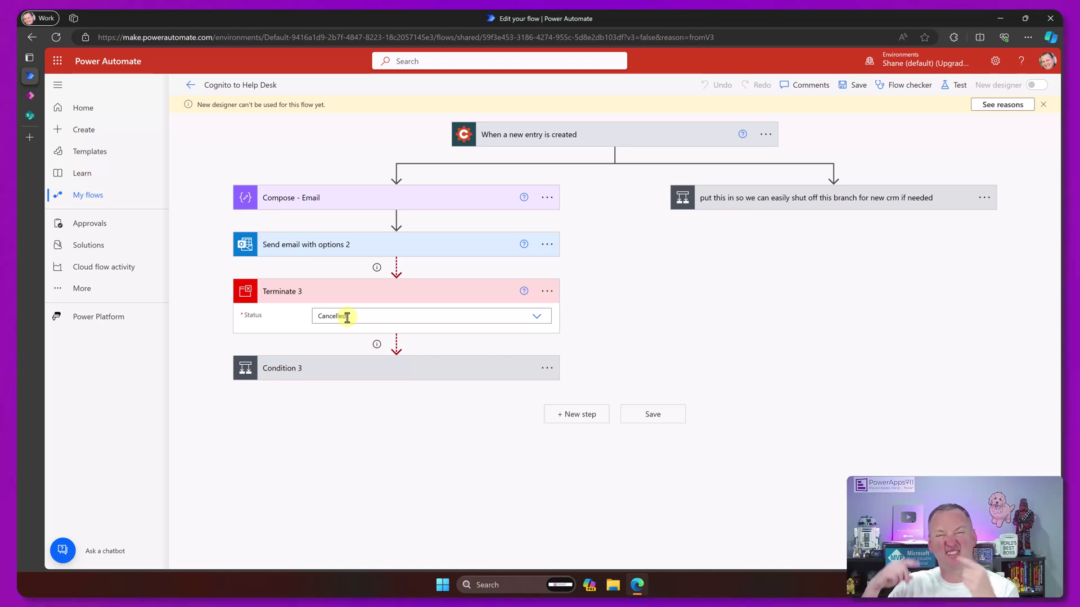
pyautogui.moveTo(414, 349)
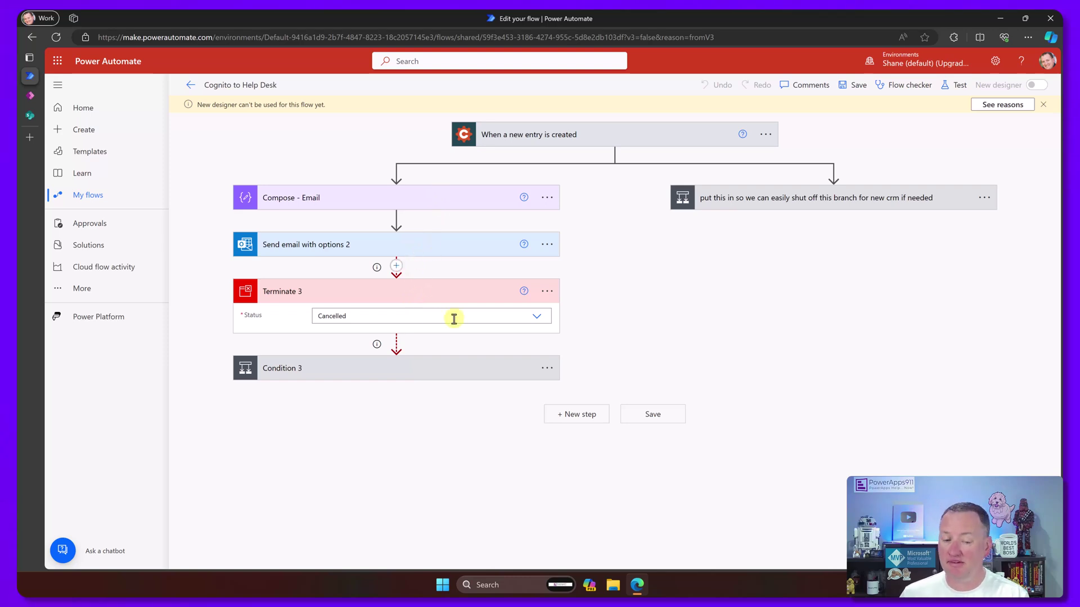
# Review Condition 3's run-after settings, then expand it down to its If yes branch
pyautogui.click(546, 372)
pyautogui.click(612, 487)
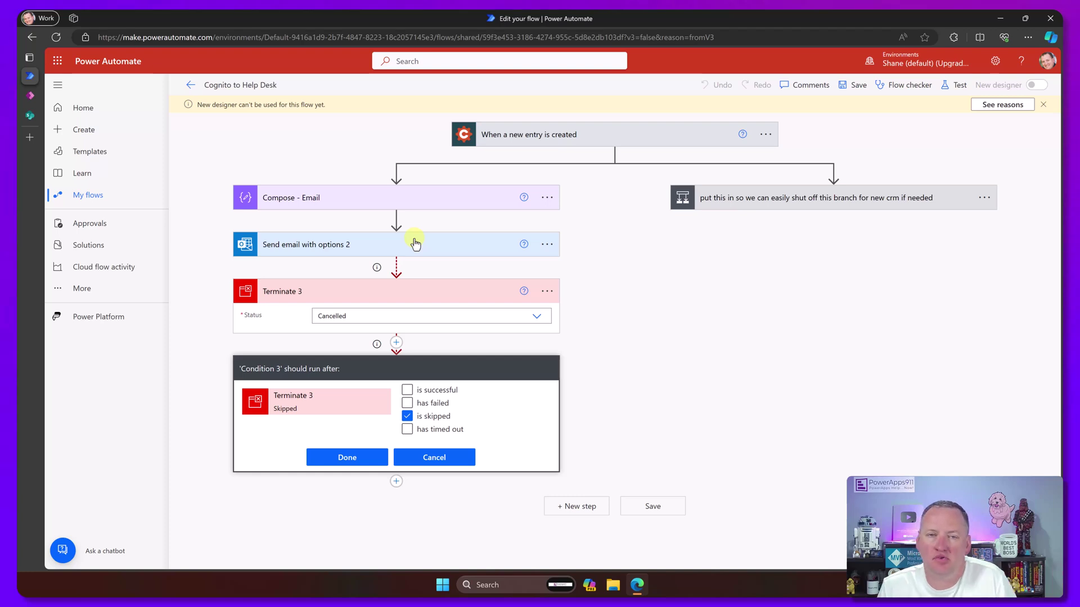
pyautogui.click(450, 454)
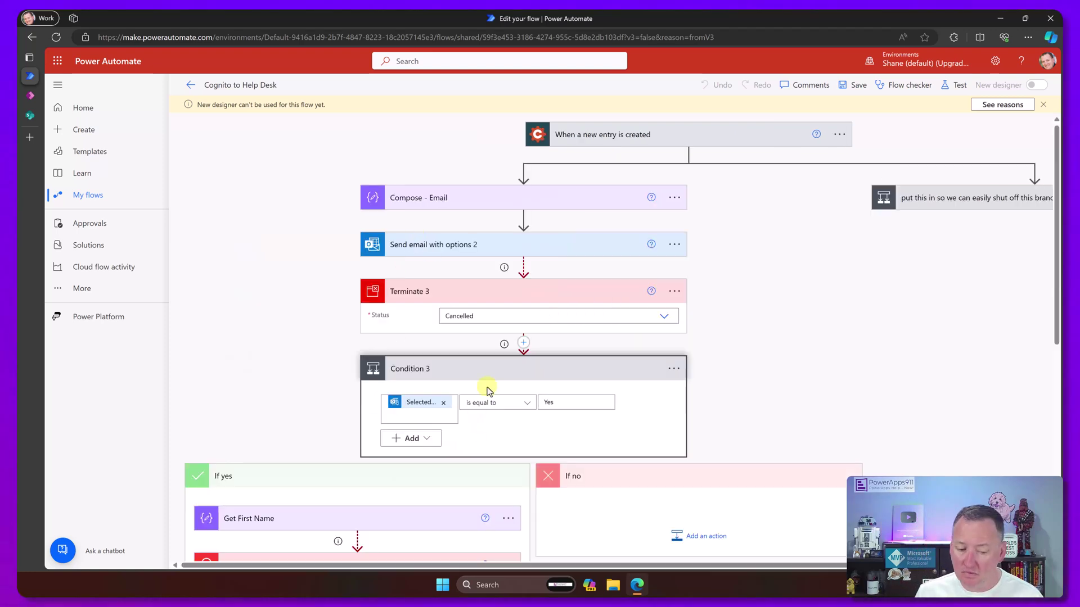
pyautogui.scroll(-5, 394, 371)
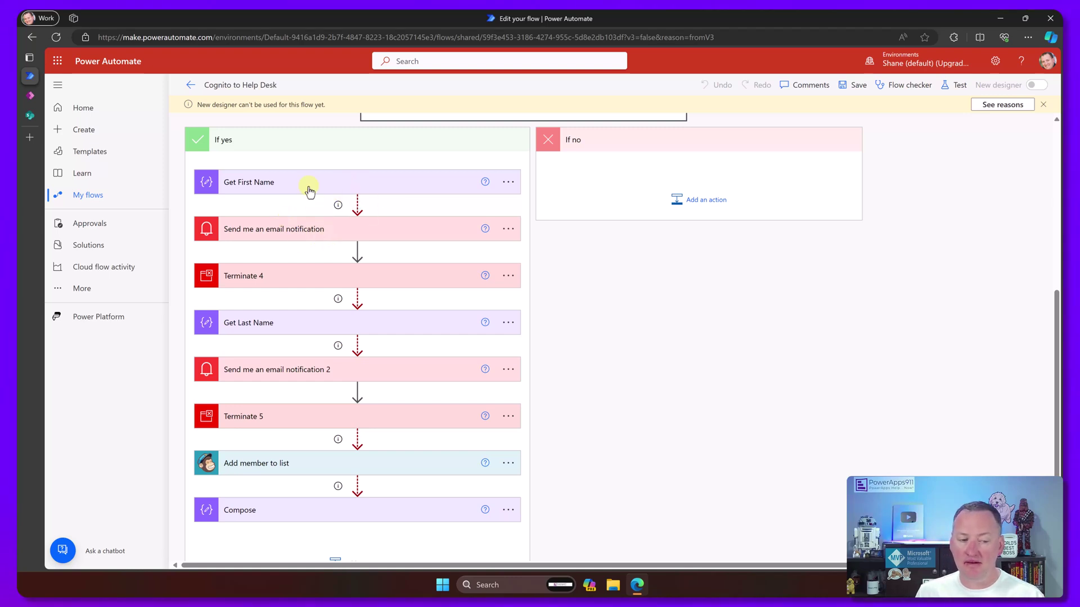
# Check the email notification's run-after settings unchanged and expand Terminate 4 to show its Succeeded status
pyautogui.click(507, 231)
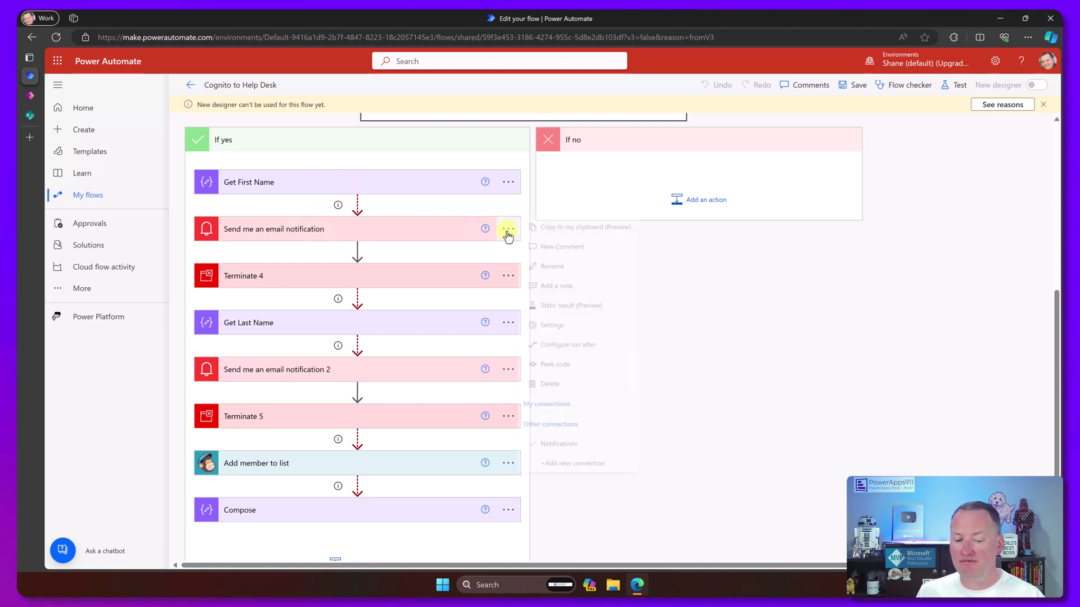
pyautogui.click(565, 346)
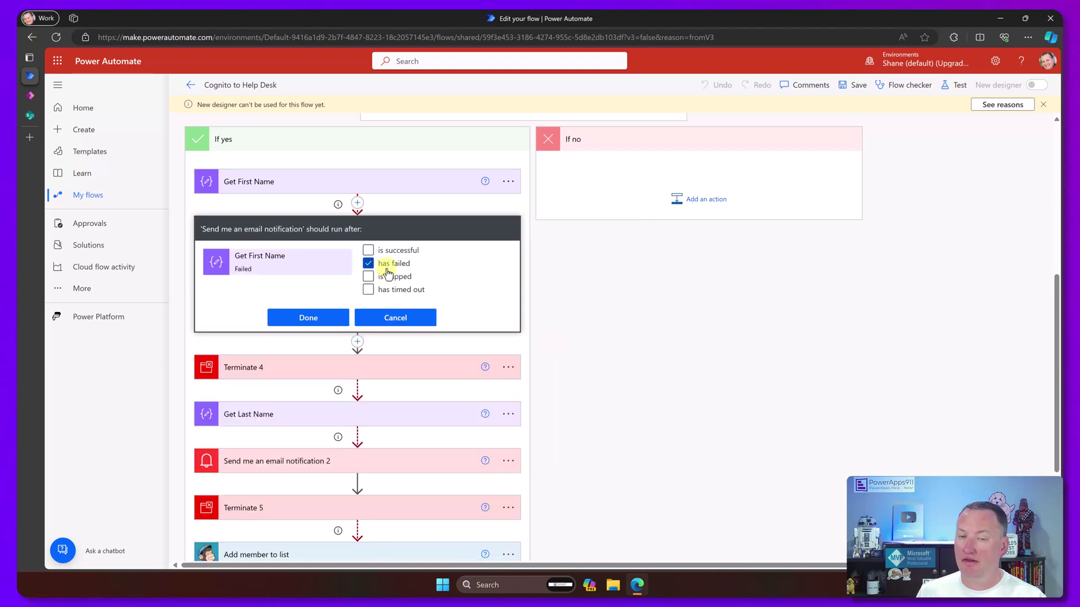
pyautogui.click(396, 318)
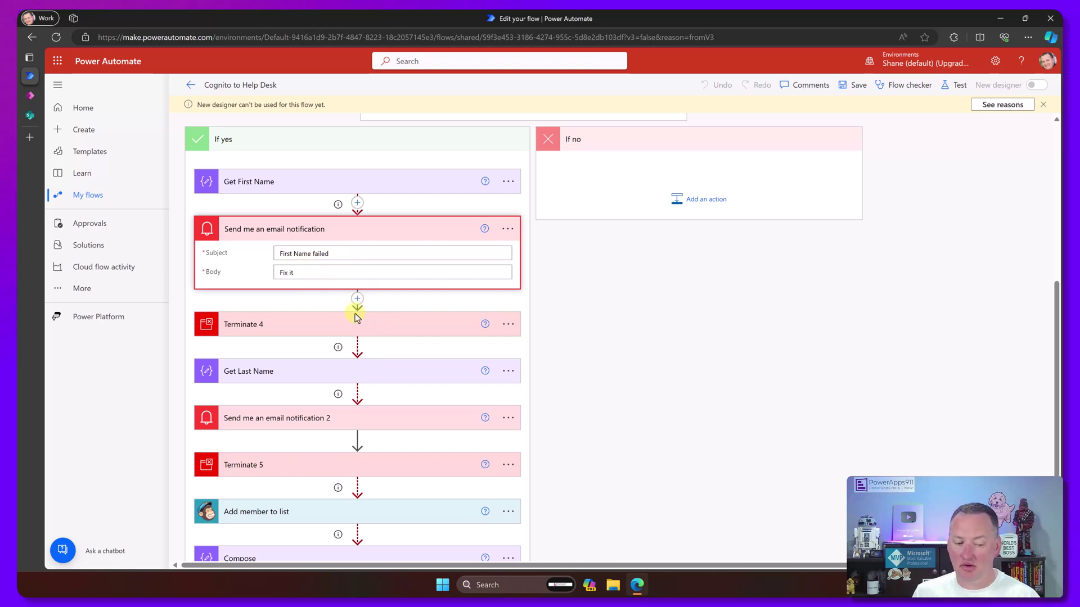
pyautogui.click(369, 320)
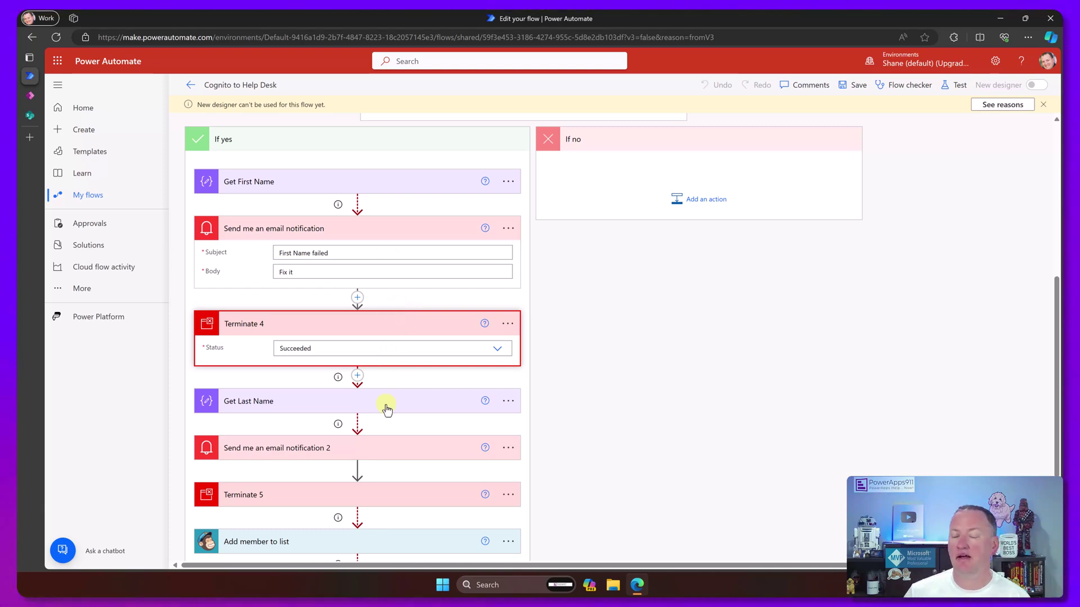
pyautogui.scroll(-2, 380, 450)
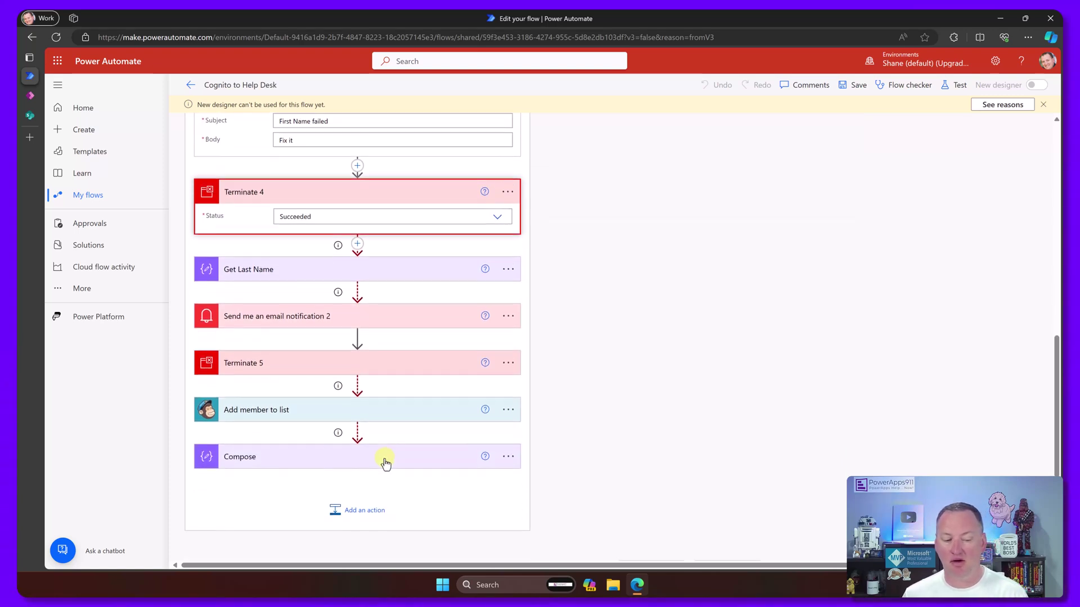
pyautogui.scroll(4, 404, 388)
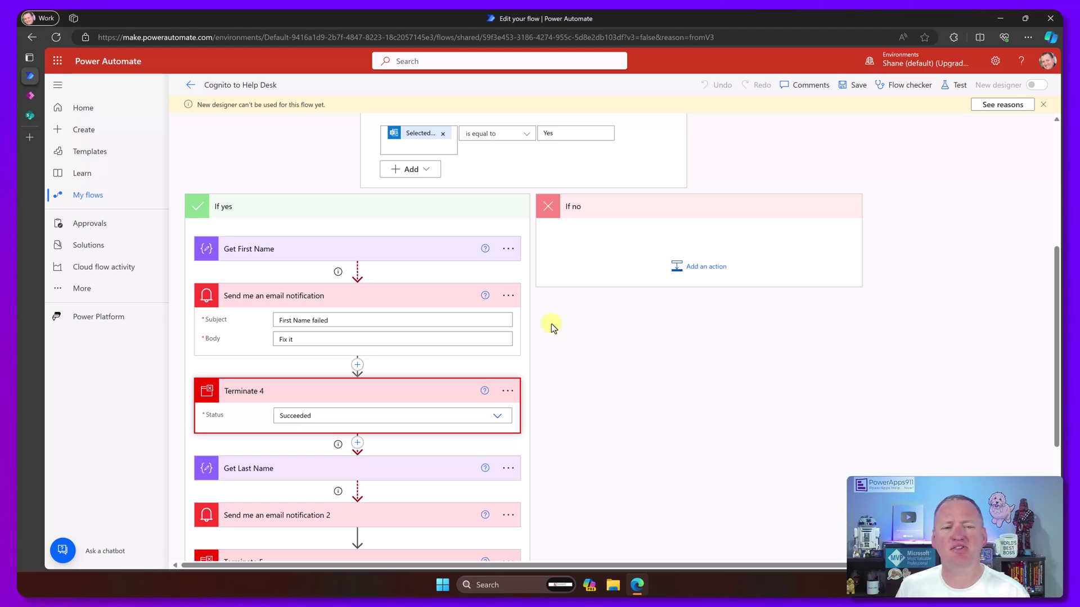
pyautogui.scroll(4, 489, 275)
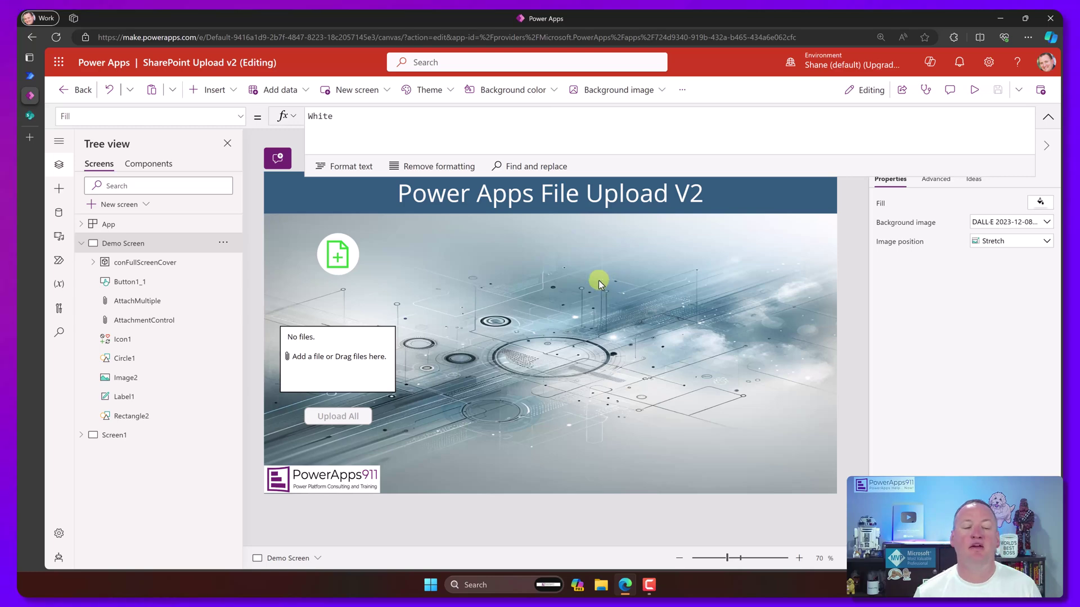
# Select AttachmentControl and enlarge the formula bar to read its full OnAddFile formula
pyautogui.click(345, 267)
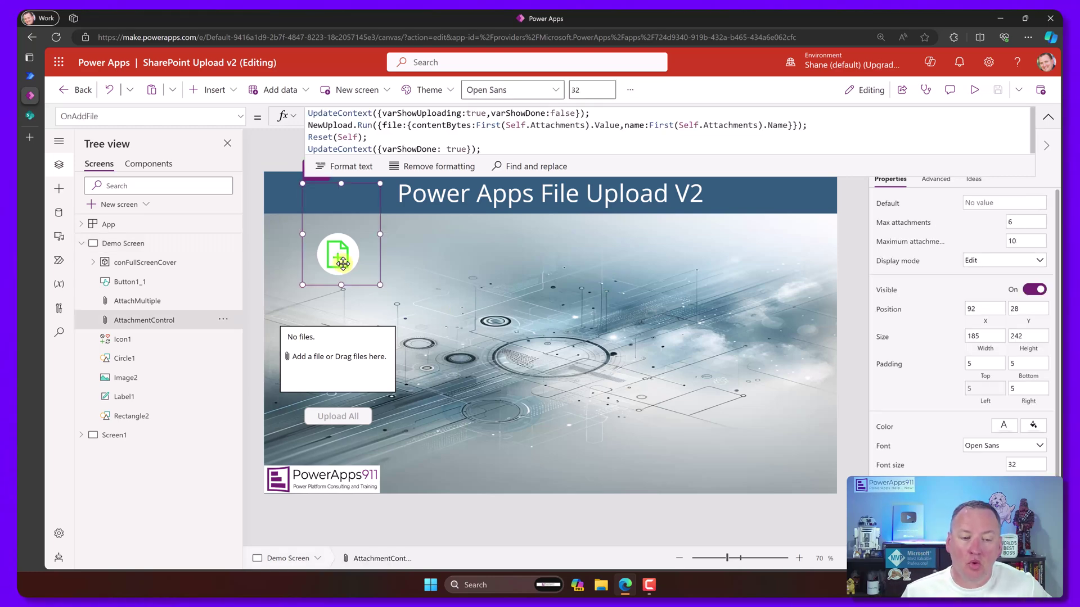
pyautogui.moveTo(455, 176); pyautogui.dragTo(454, 212)
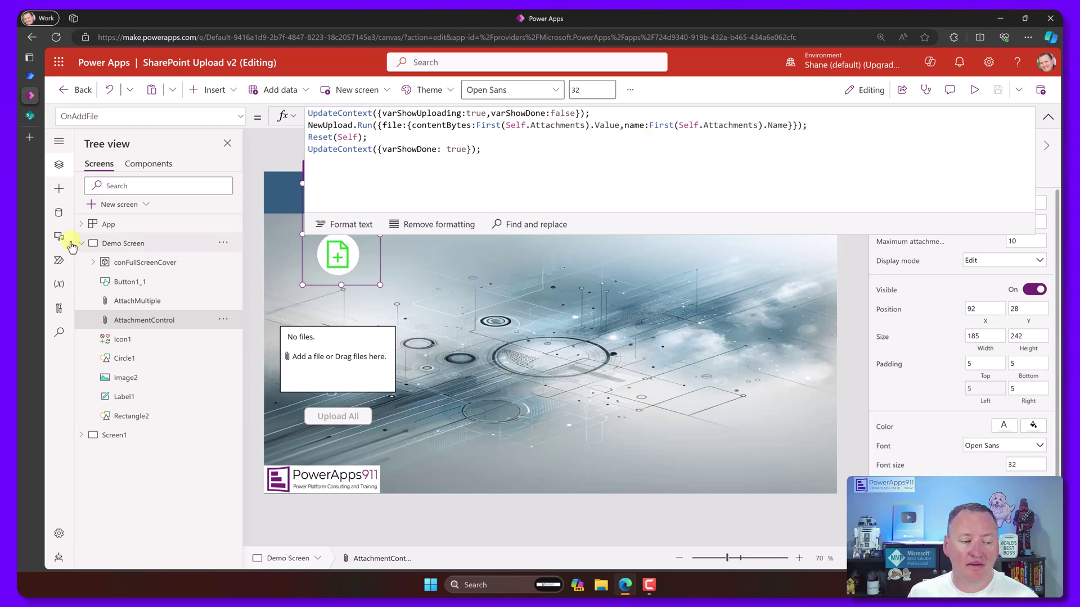
# Open the New Upload flow for editing and expand its PowerApps (V2) trigger and Create file step
pyautogui.click(60, 265)
pyautogui.click(231, 234)
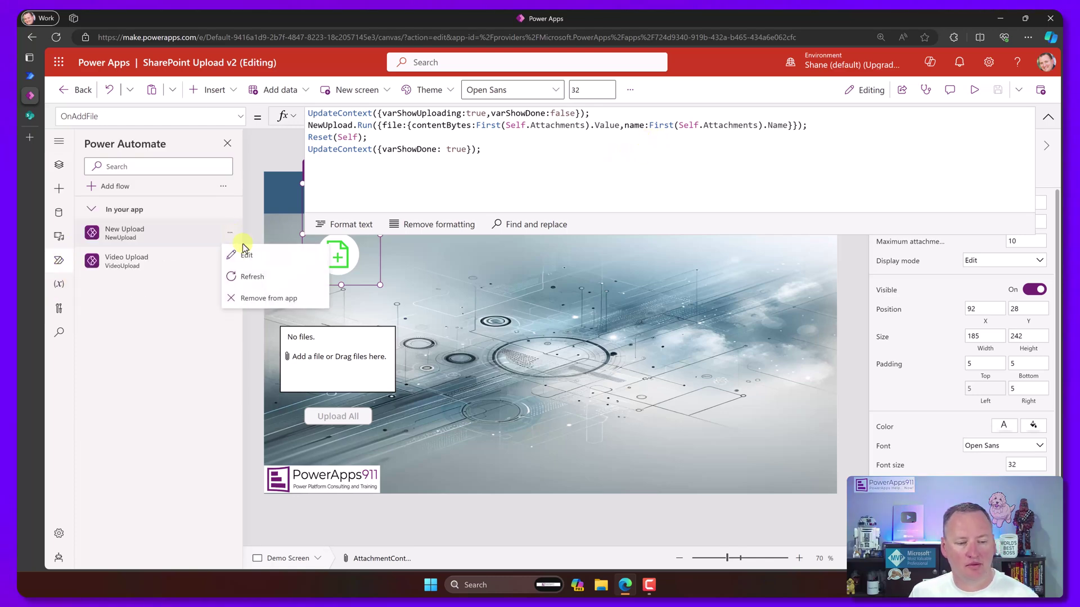
pyautogui.click(244, 250)
pyautogui.click(491, 135)
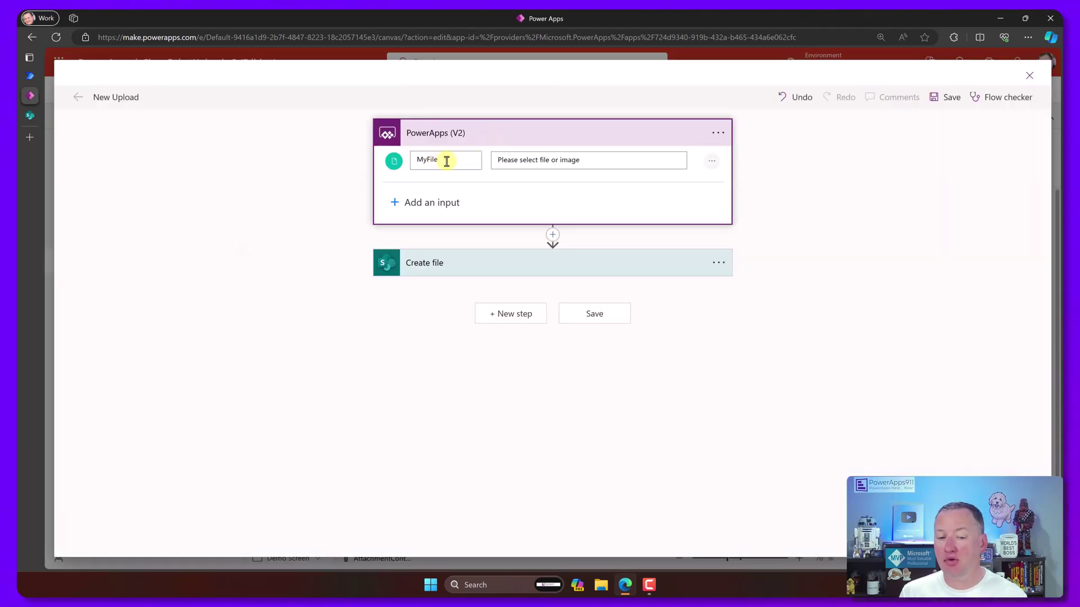
pyautogui.click(471, 264)
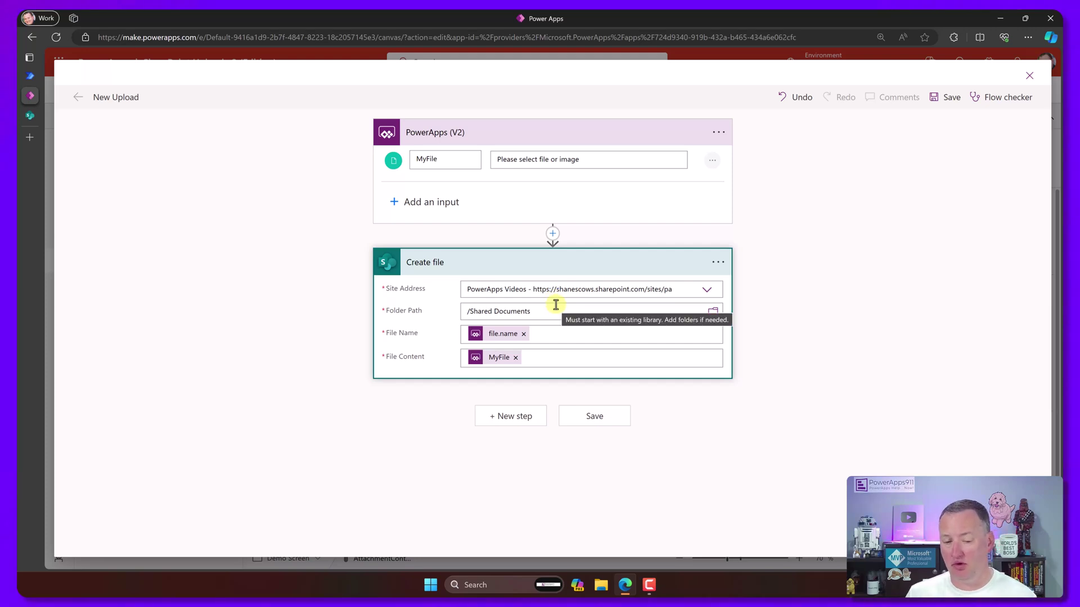
# Add a text input named MyFolder to the PowerApps (V2) trigger
pyautogui.click(401, 201)
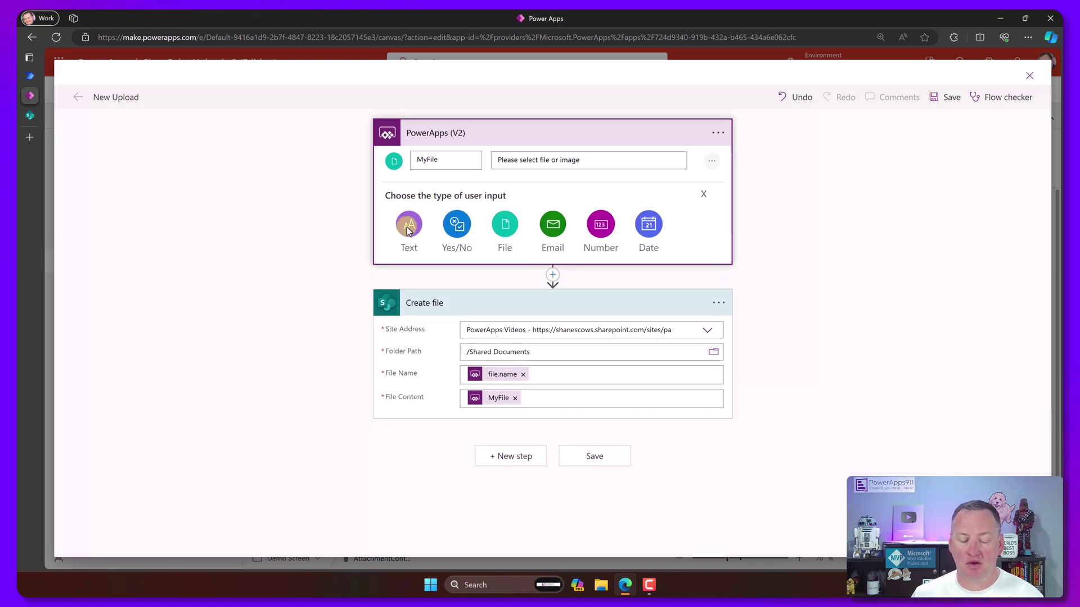
pyautogui.click(409, 228)
pyautogui.click(447, 203)
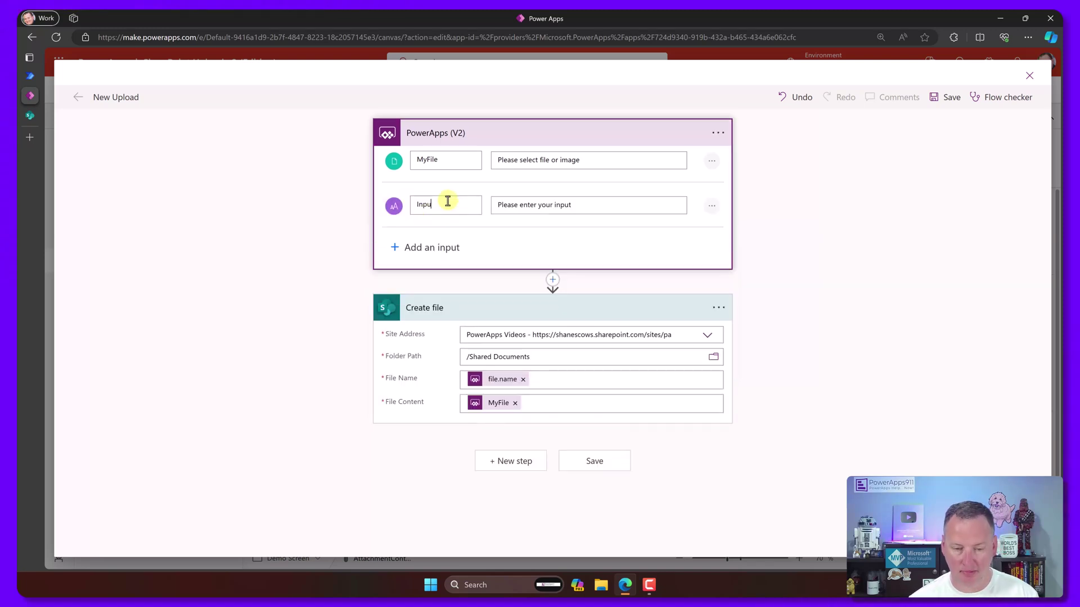
pyautogui.press('BackSpace')
pyautogui.press('BackSpace')
pyautogui.write('MyFolder')
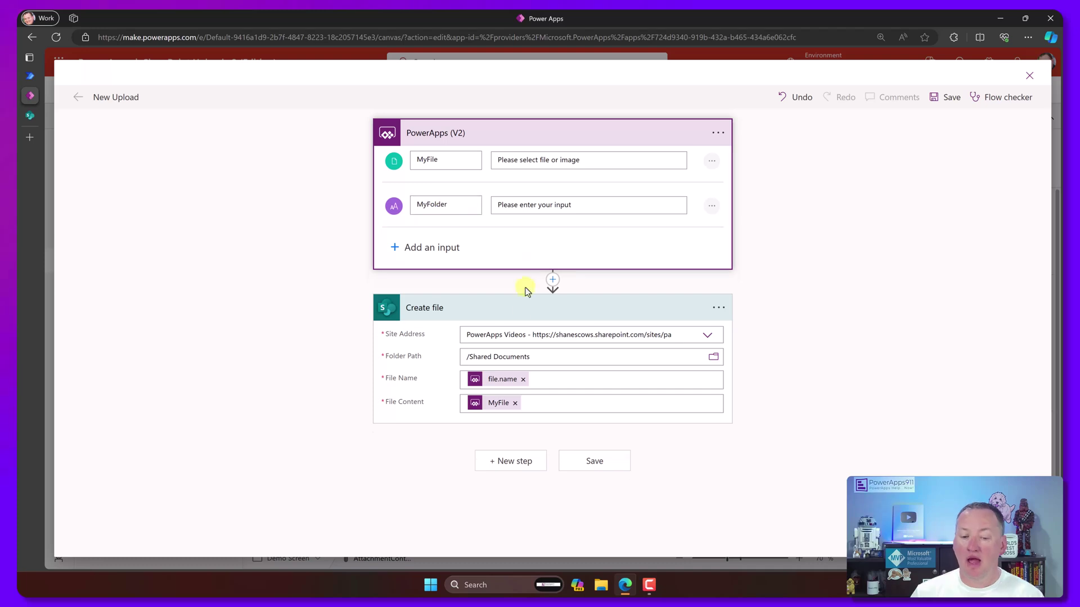
# Set Create file's folder path to /Shared Documents/MyFolder using the MyFolder dynamic value
pyautogui.click(543, 357)
pyautogui.write('/')
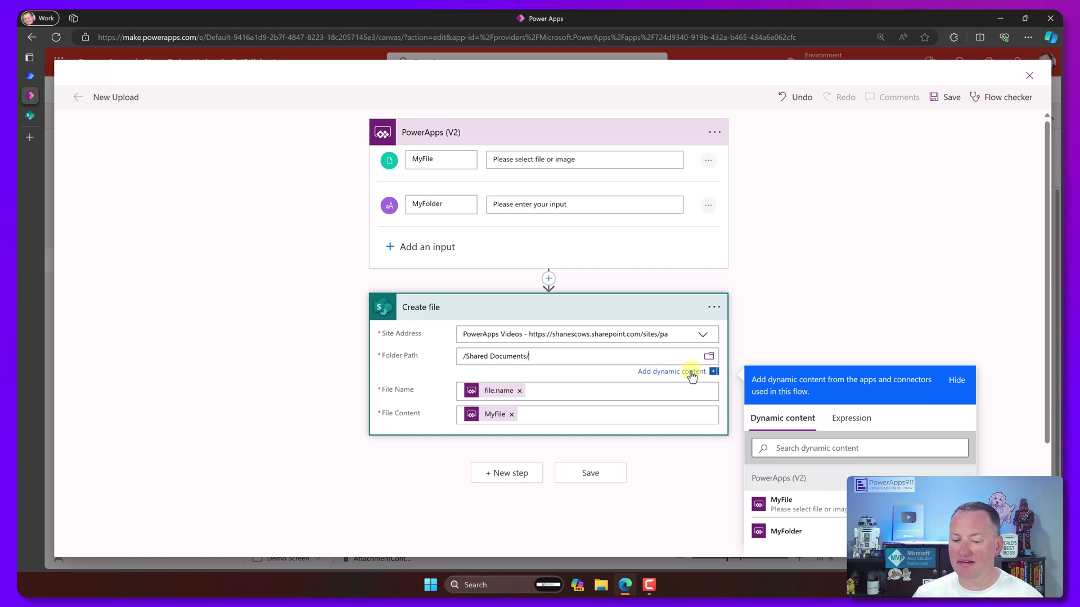
pyautogui.click(804, 532)
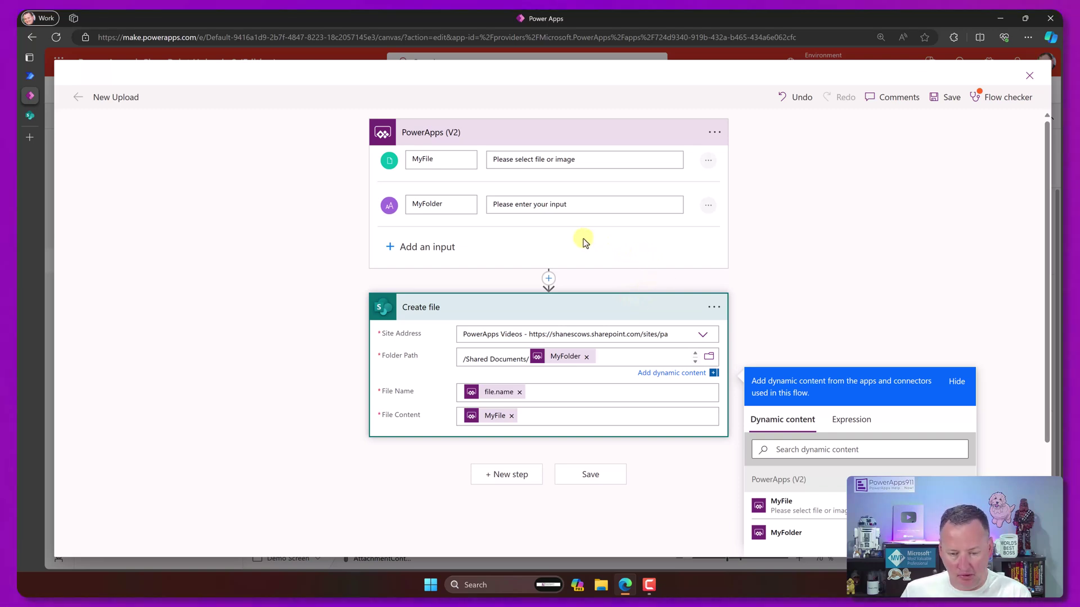
# Save the New Upload flow, return to the app, and add "CrazyCowFolder" as NewUpload.Run's first argument
pyautogui.click(947, 97)
pyautogui.click(1029, 77)
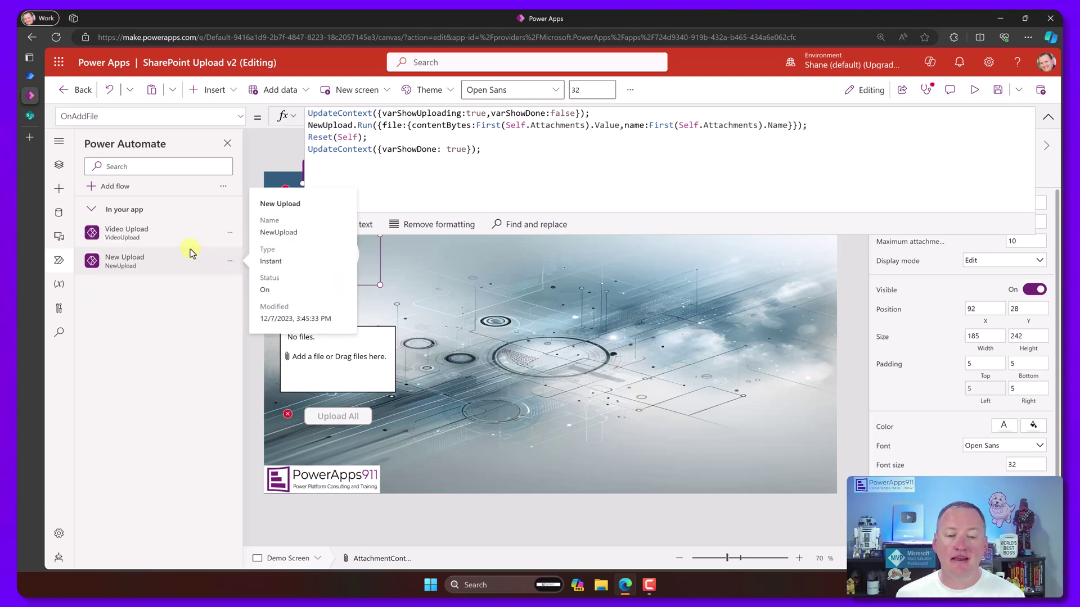
pyautogui.click(573, 142)
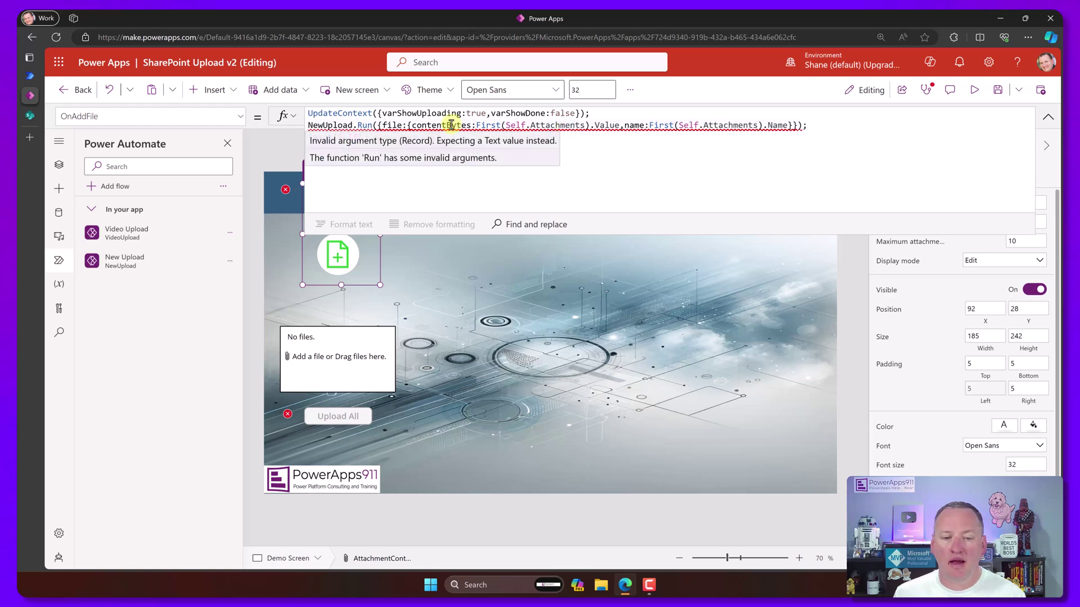
pyautogui.moveTo(376, 126)
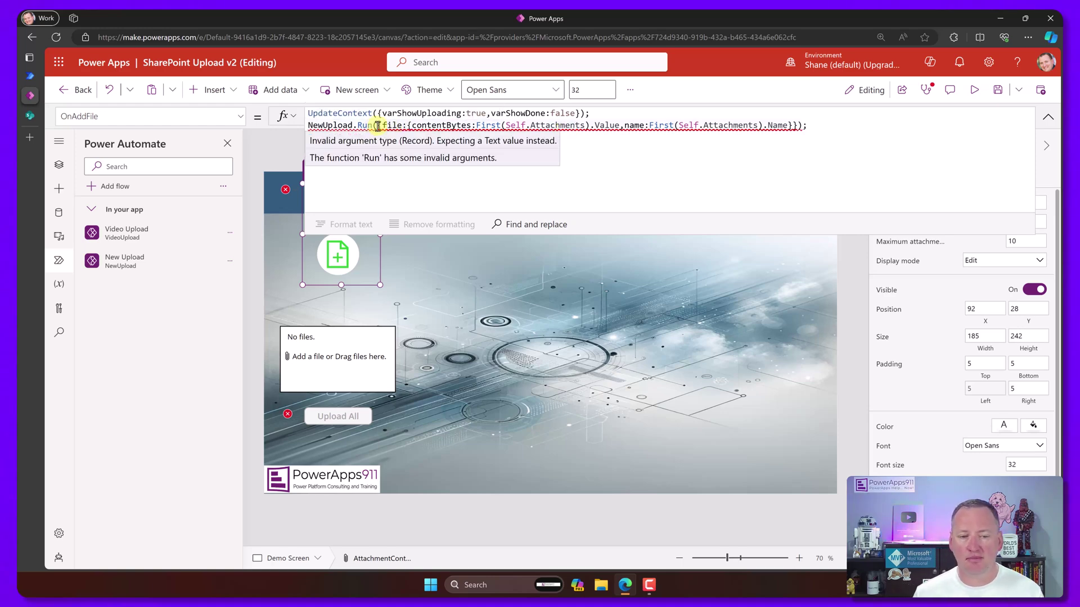
pyautogui.click(377, 126)
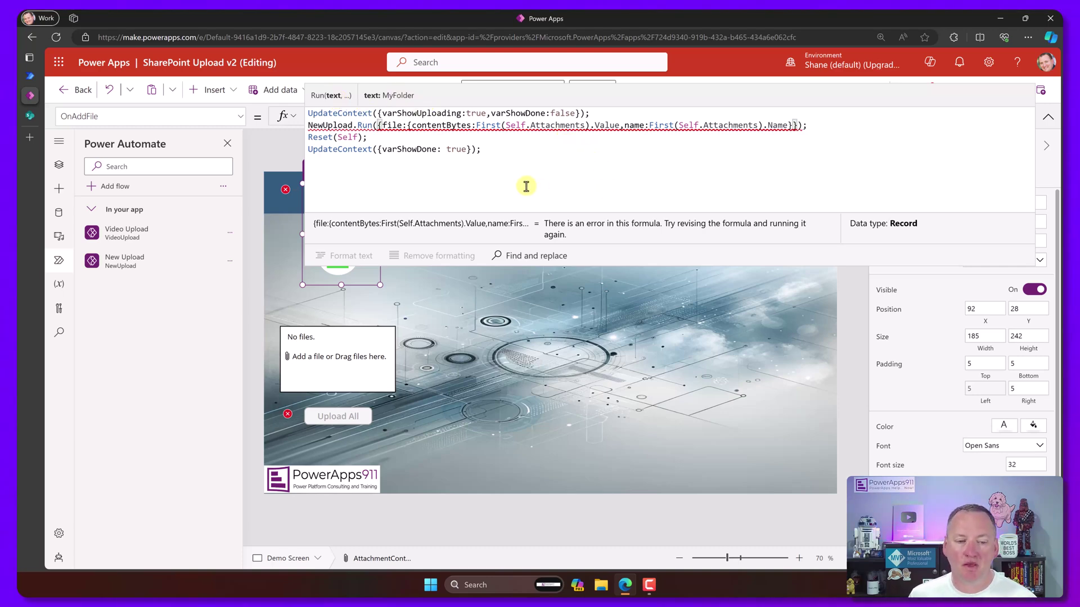
pyautogui.write('"Cra')
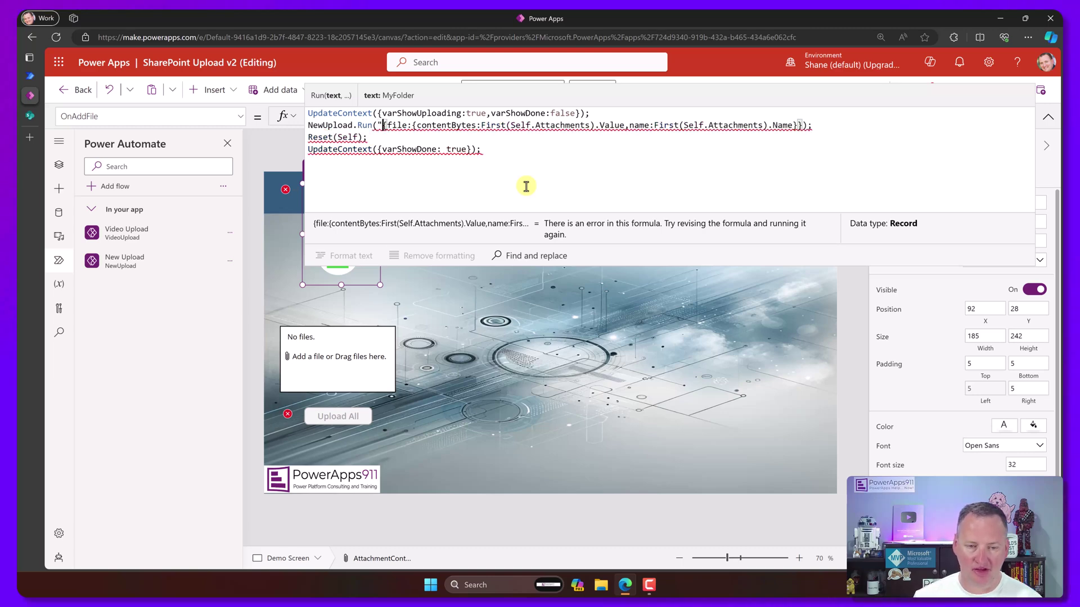
pyautogui.write('zyCowFolder"')
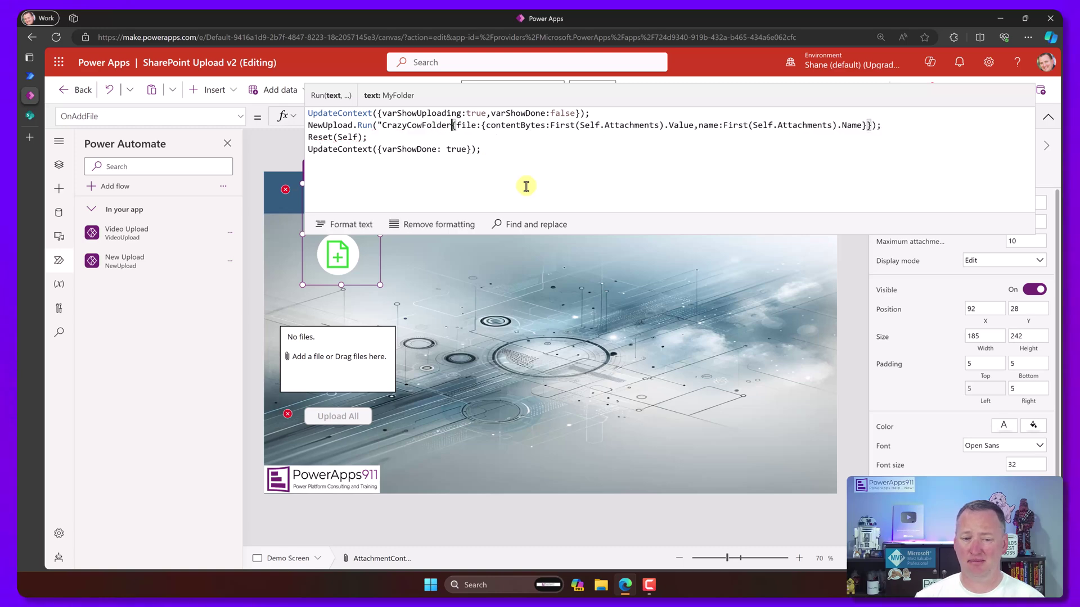
pyautogui.write(',')
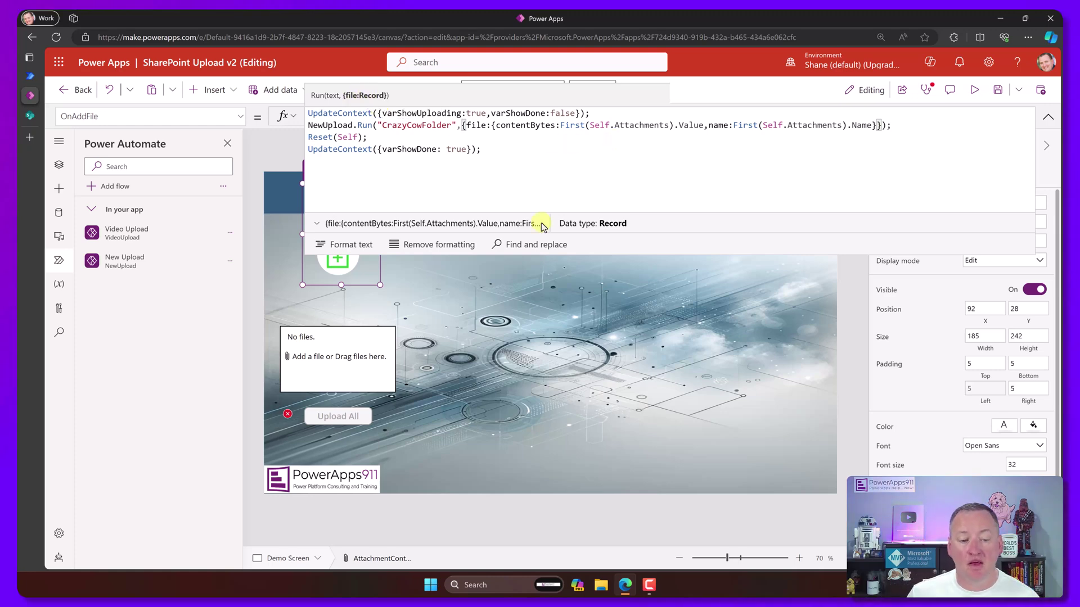
# In preview, upload 20240405_120137580_iOS.jpg from the OneDrive 2024 camera roll and acknowledge Upload Complete
pyautogui.moveTo(577, 256); pyautogui.dragTo(663, 151)
pyautogui.click(972, 92)
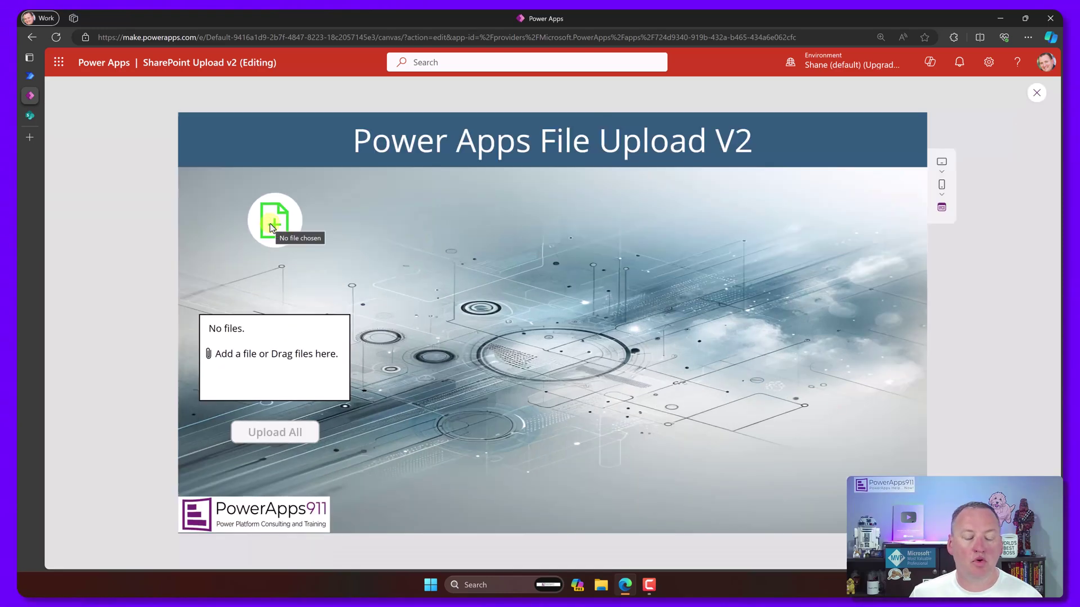
pyautogui.click(280, 221)
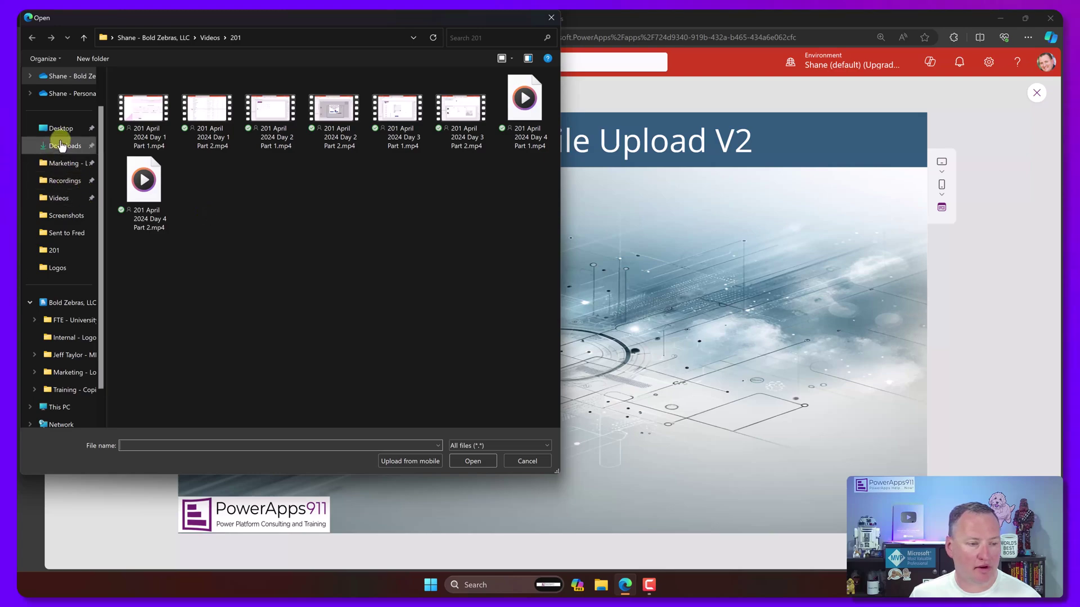
pyautogui.click(70, 94)
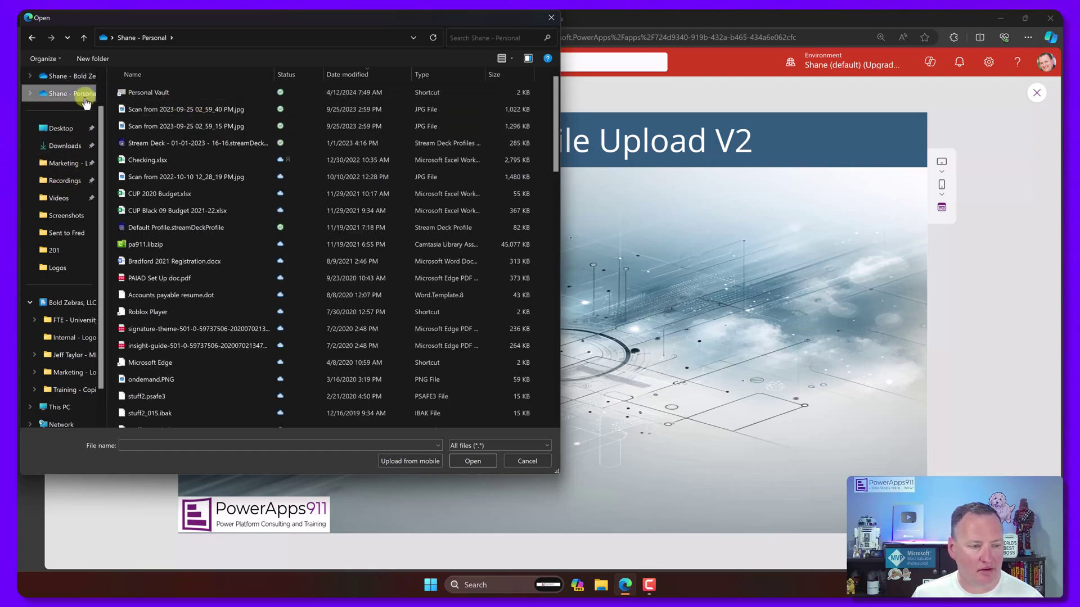
pyautogui.scroll(-6, 161, 236)
pyautogui.scroll(-7, 159, 242)
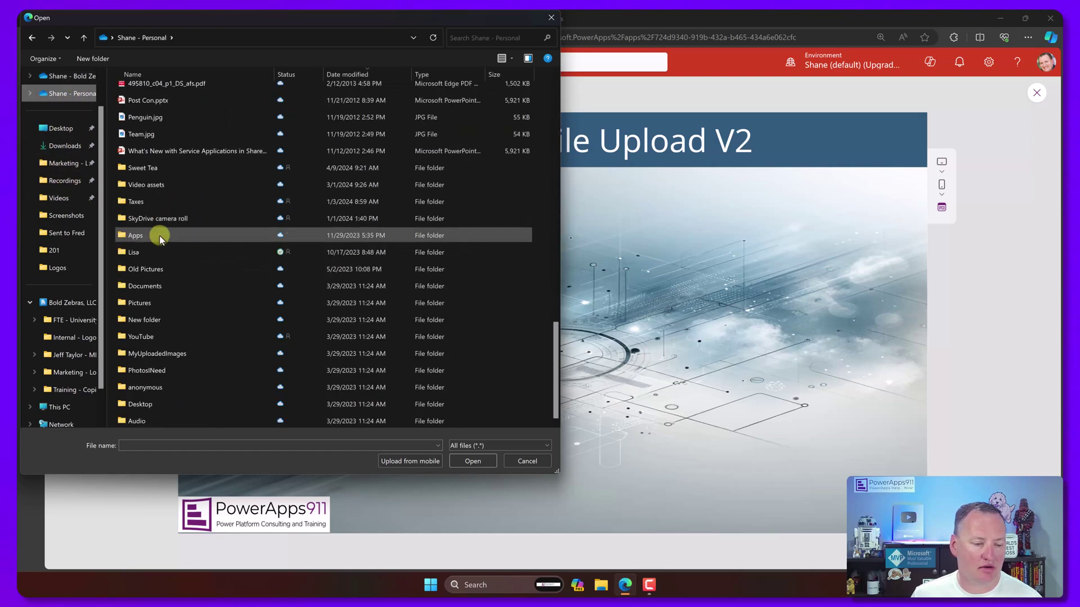
pyautogui.click(284, 222)
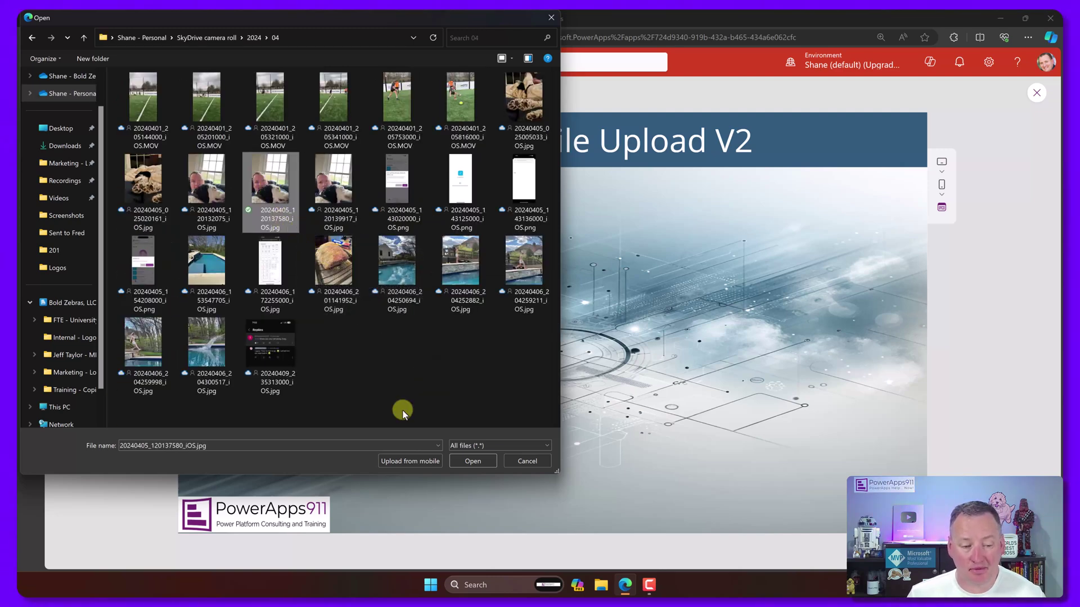
pyautogui.click(473, 462)
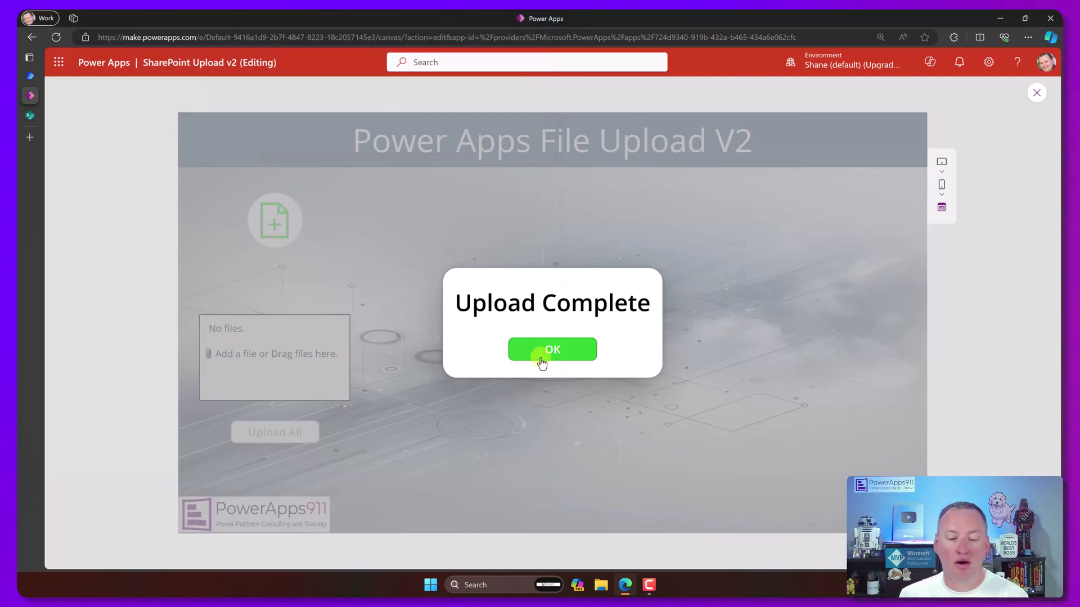
pyautogui.click(547, 355)
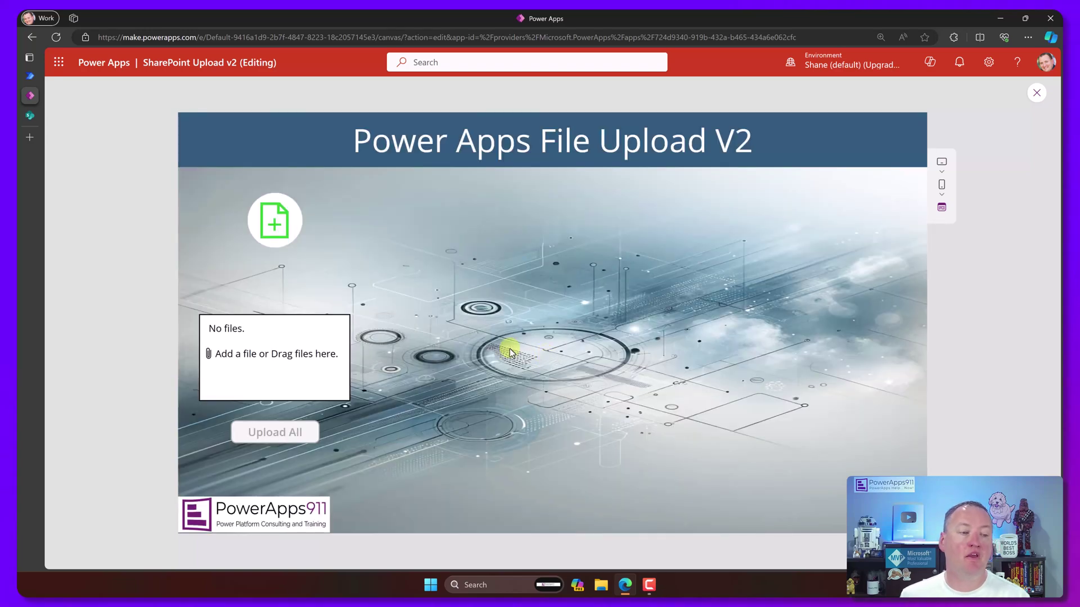
# Confirm the photo appears in Documents > CrazyCowFolder on SharePoint, then go back to Power Apps
pyautogui.click(32, 114)
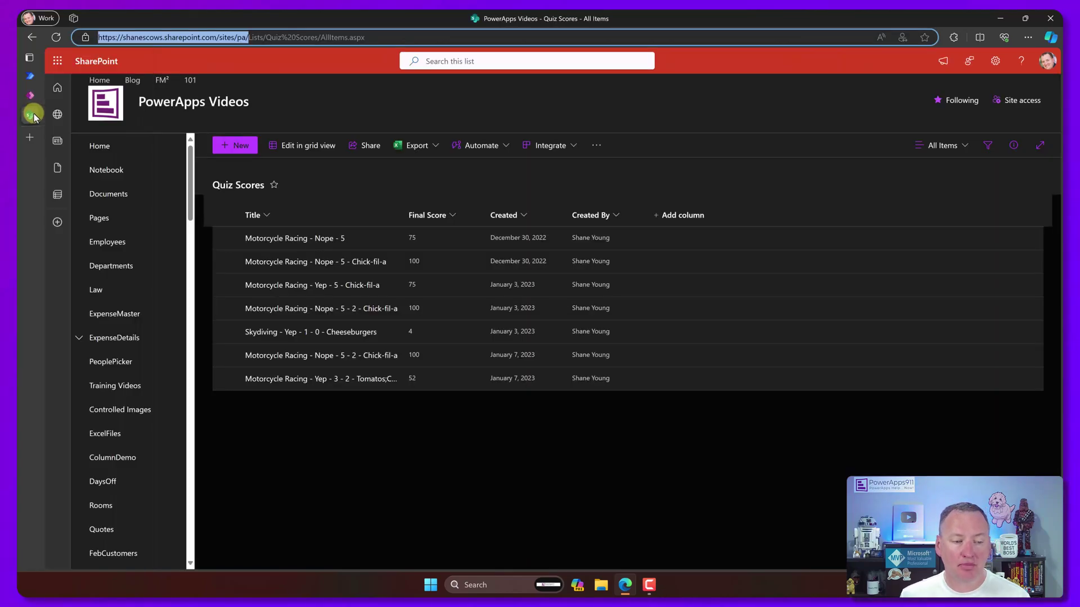
pyautogui.click(123, 197)
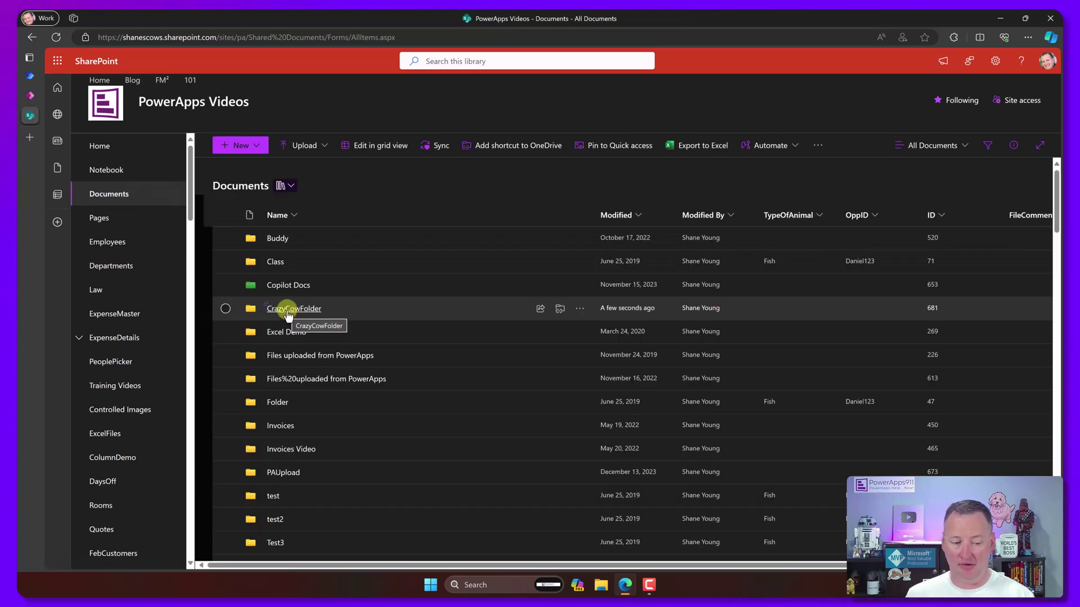
pyautogui.click(288, 313)
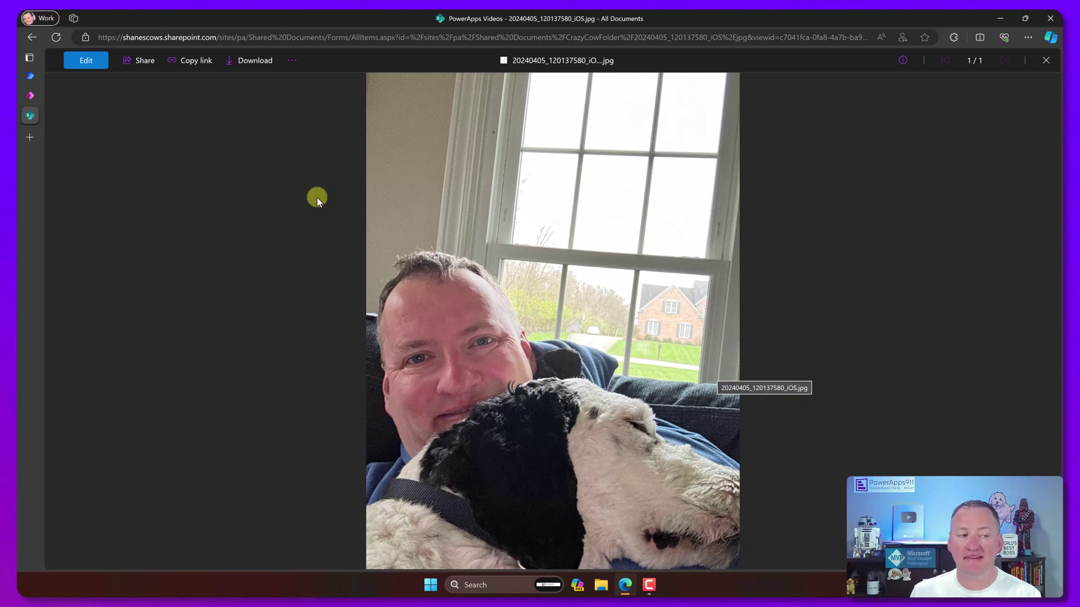
pyautogui.click(31, 95)
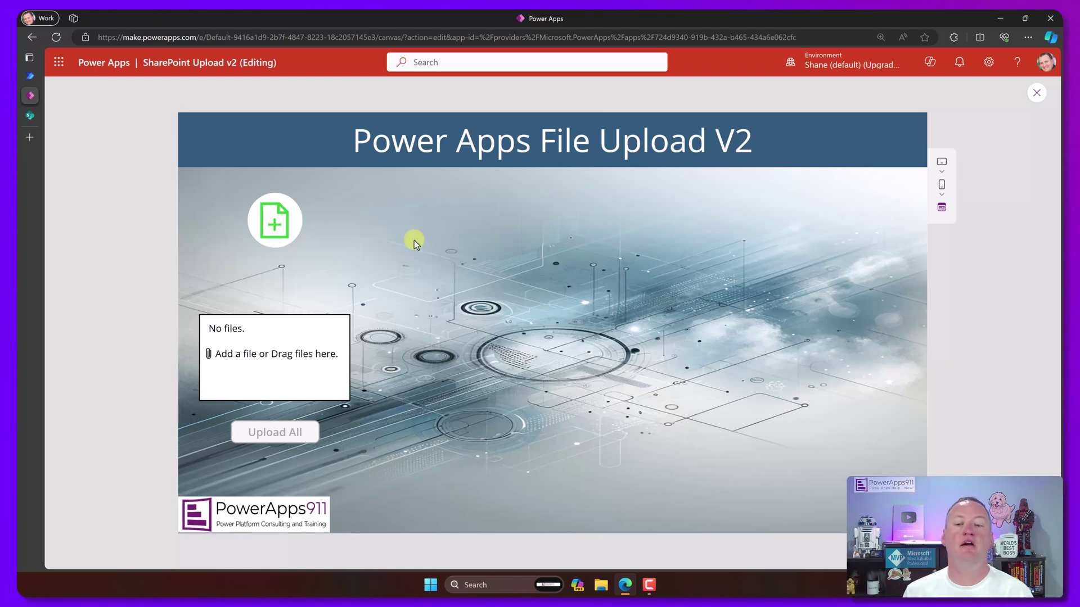
# Add a 'Respond to a PowerApp or flow' step after Create file in New Upload
pyautogui.click(1034, 95)
pyautogui.moveTo(223, 232)
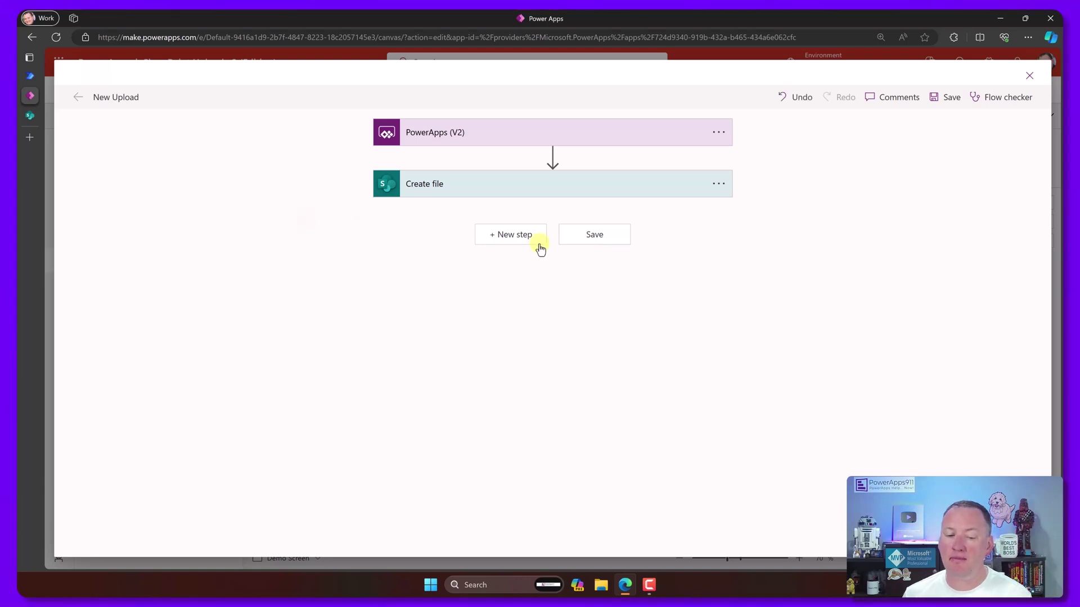
pyautogui.click(510, 234)
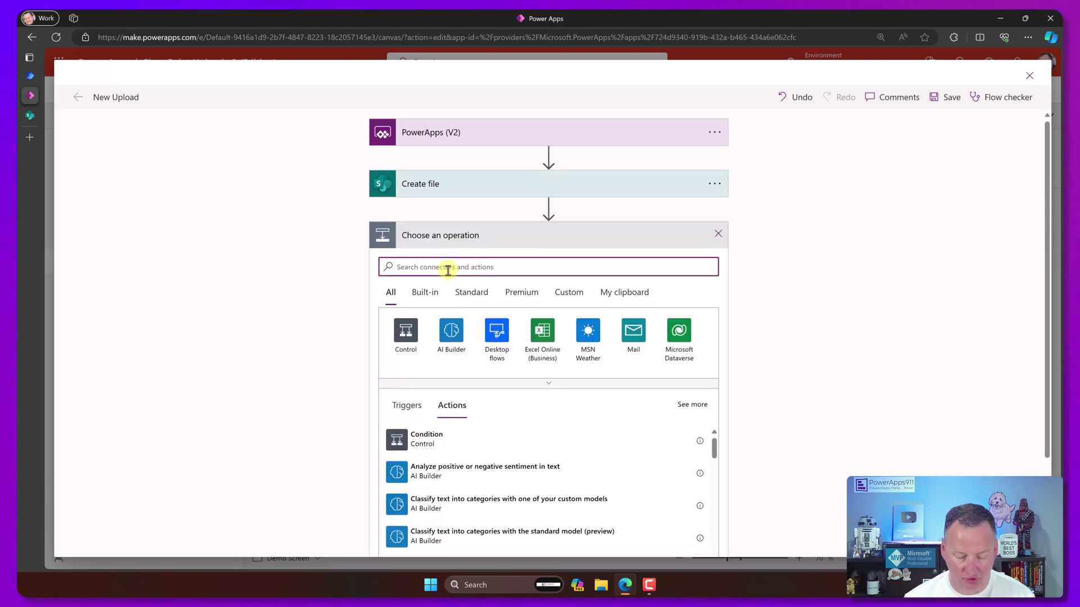
pyautogui.write('respond')
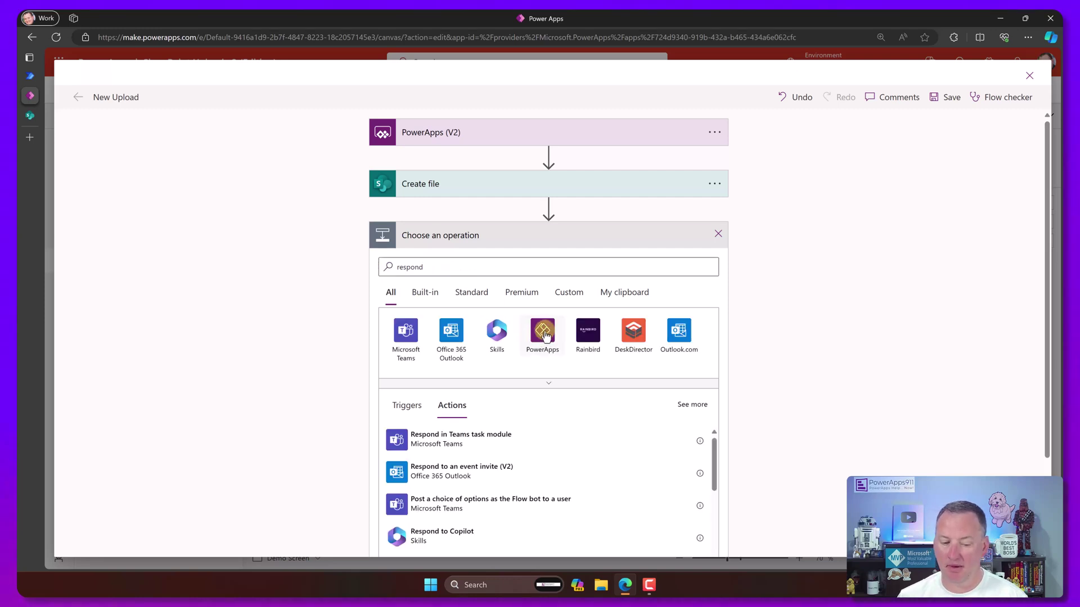
pyautogui.click(544, 334)
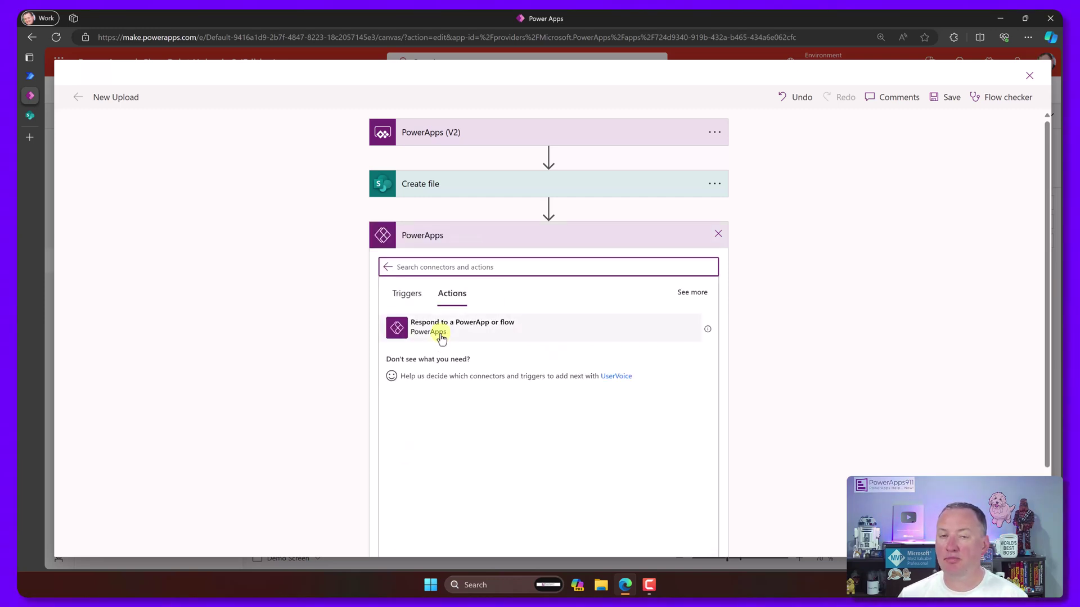
pyautogui.click(459, 334)
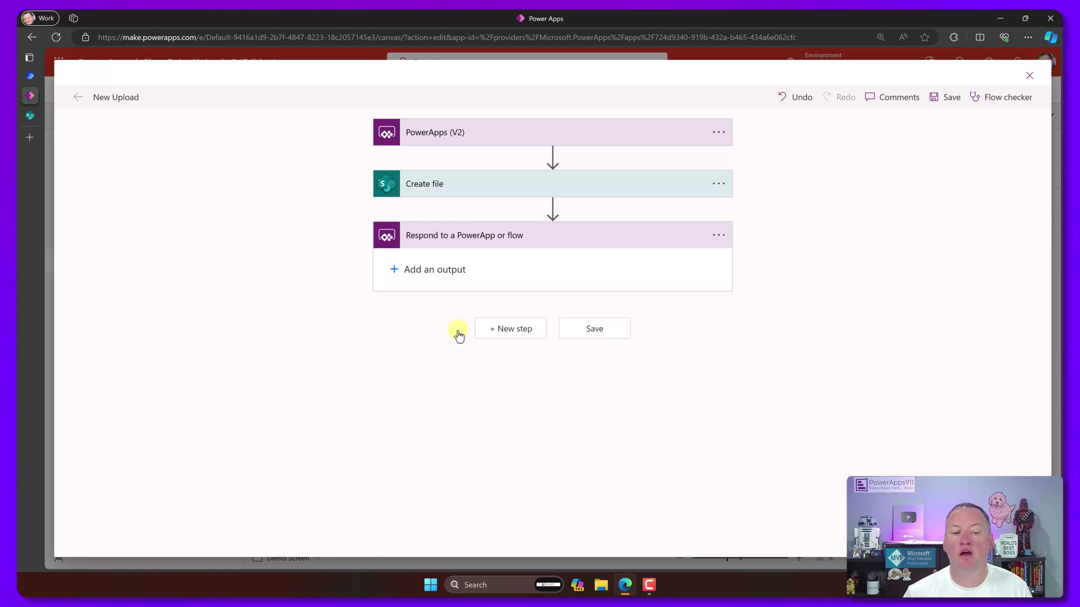
# Give the response a FileLink text output set to the created file's Path, and save the flow
pyautogui.click(442, 134)
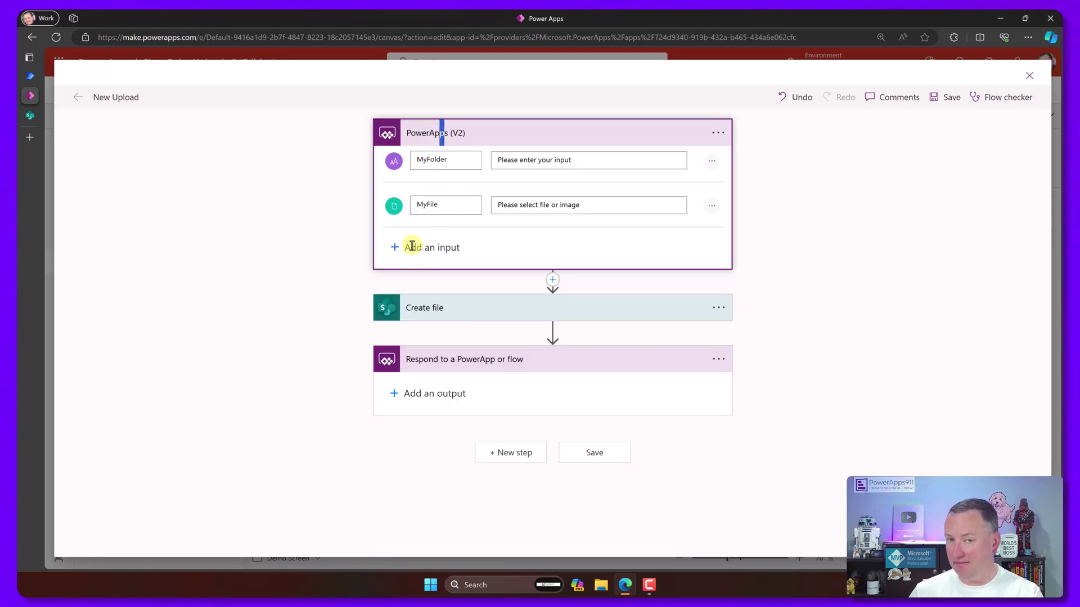
pyautogui.click(395, 395)
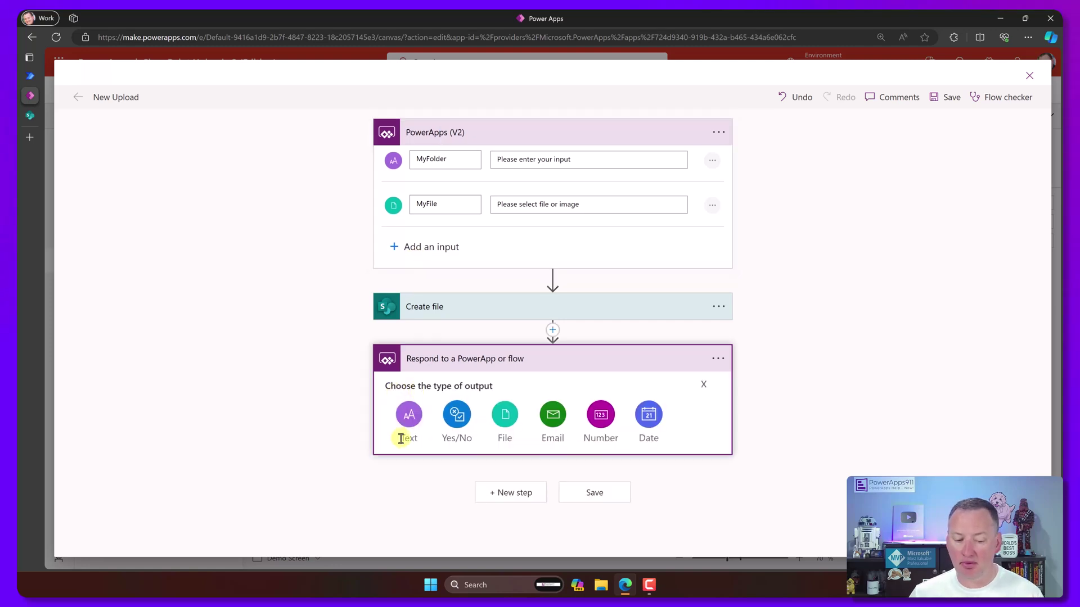
pyautogui.click(409, 417)
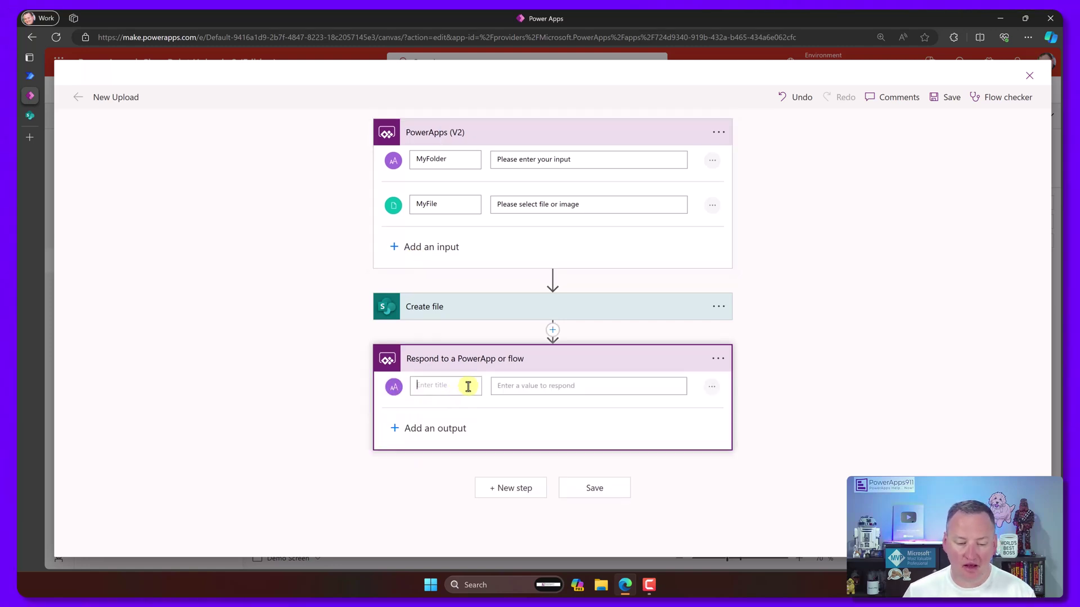
pyautogui.write('FileLink')
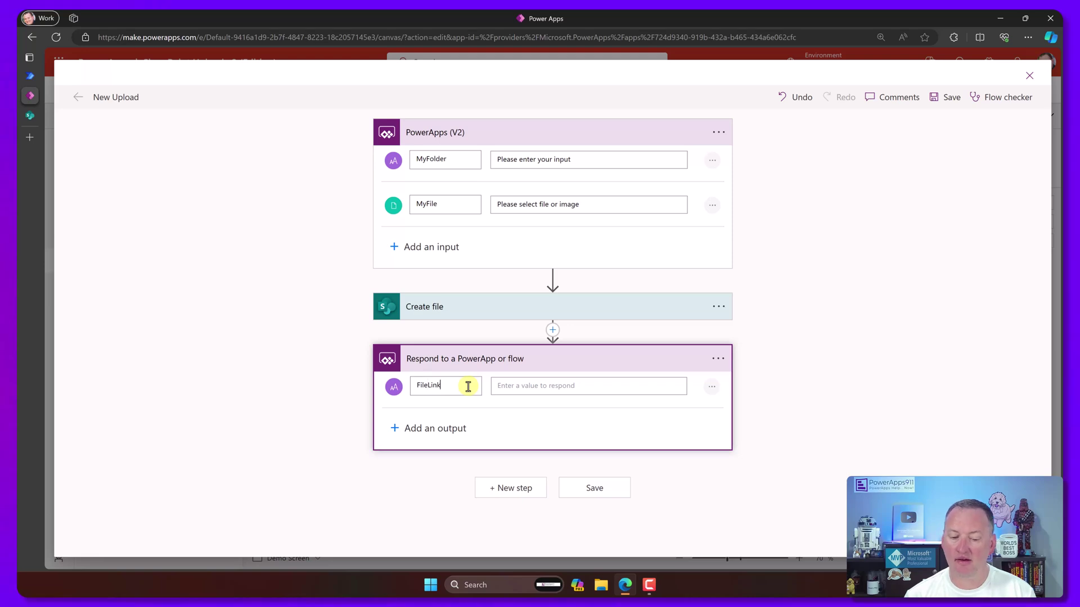
pyautogui.click(554, 386)
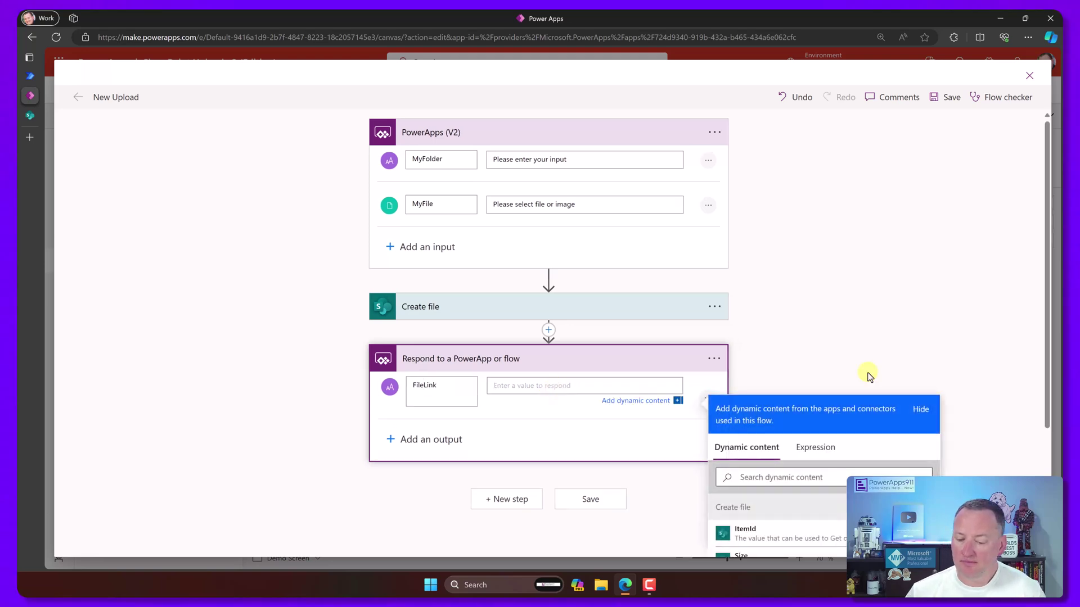
pyautogui.scroll(-3, 881, 364)
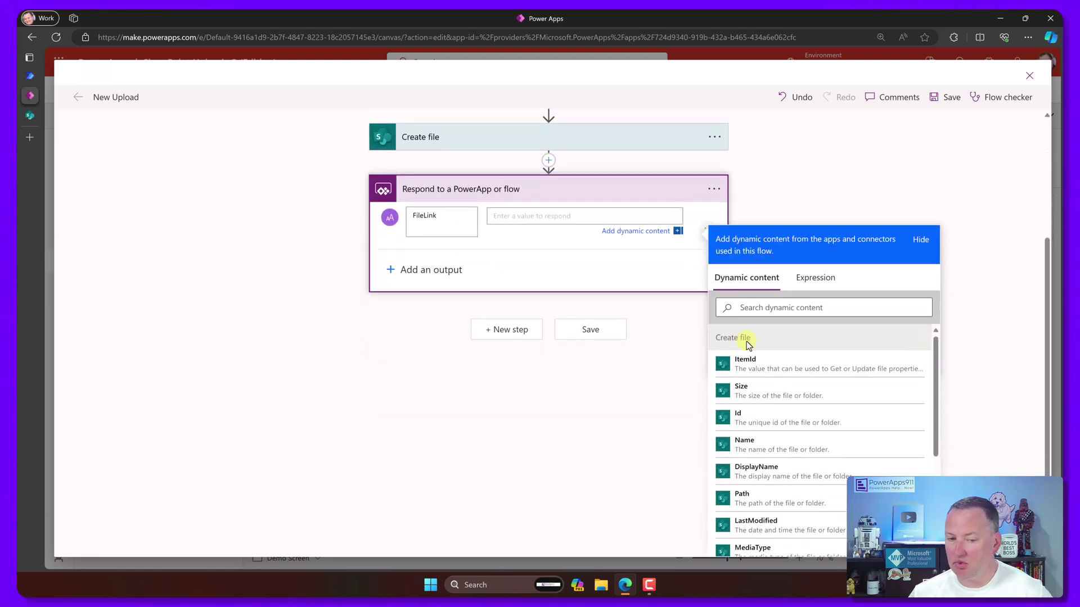
pyautogui.click(770, 310)
pyautogui.write('link')
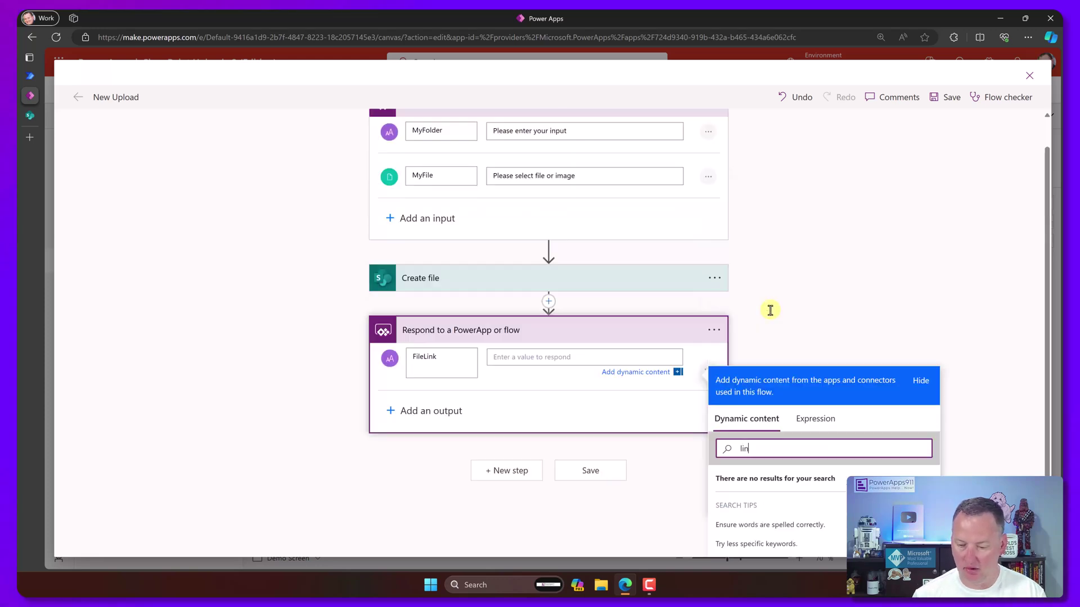
pyautogui.press('BackSpace')
pyautogui.press('BackSpace')
pyautogui.press('BackSpace')
pyautogui.press('BackSpace')
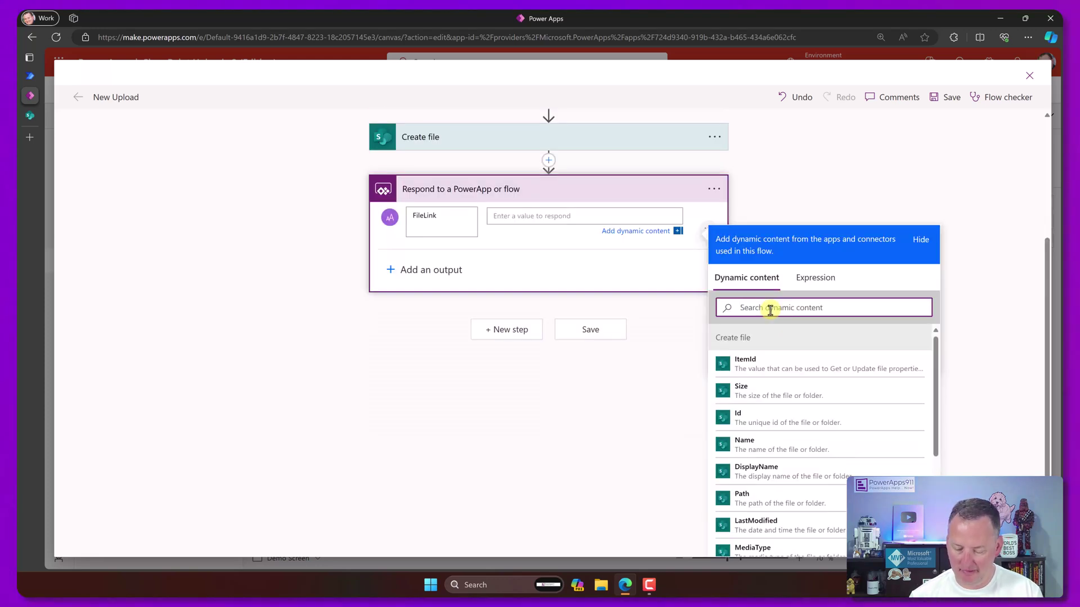
pyautogui.write('pat')
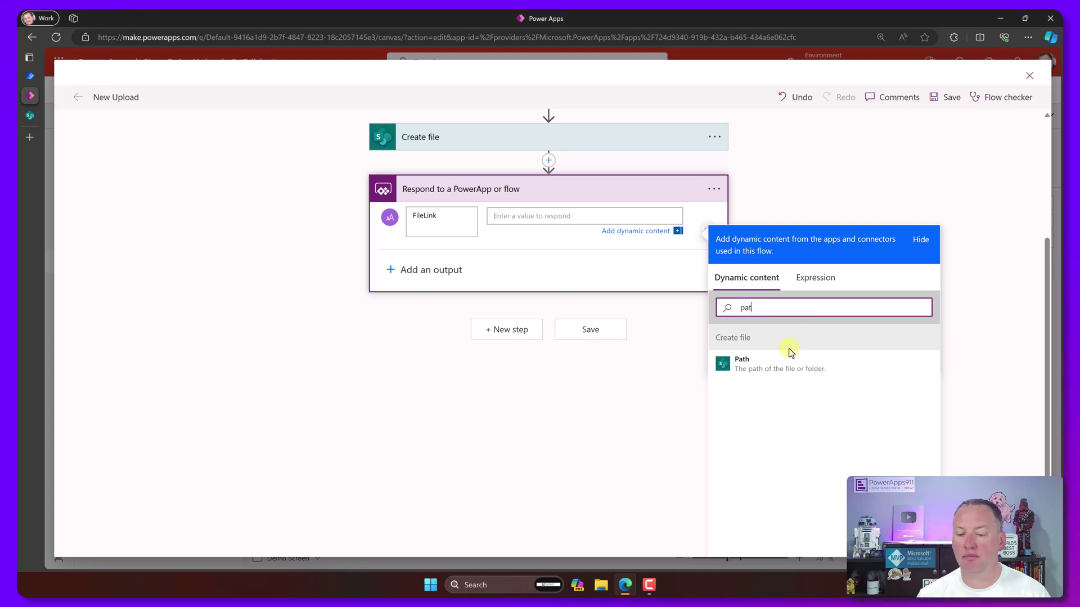
pyautogui.click(779, 361)
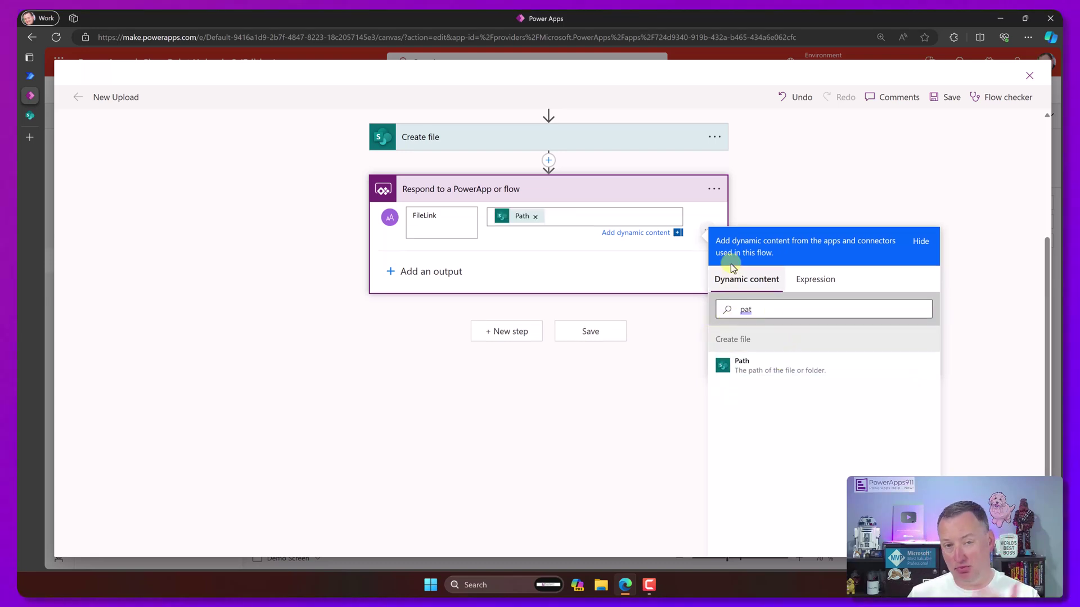
pyautogui.click(584, 334)
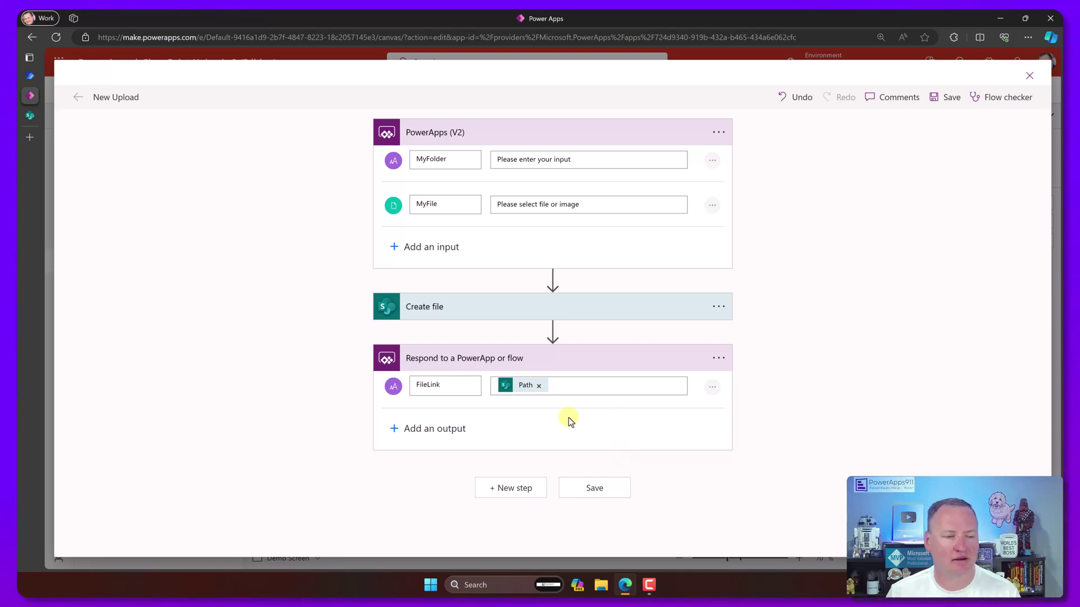
# Change the attachment control's OnAddFile to Set(varFL, NewUpload.Run(...).filelink)
pyautogui.click(1029, 77)
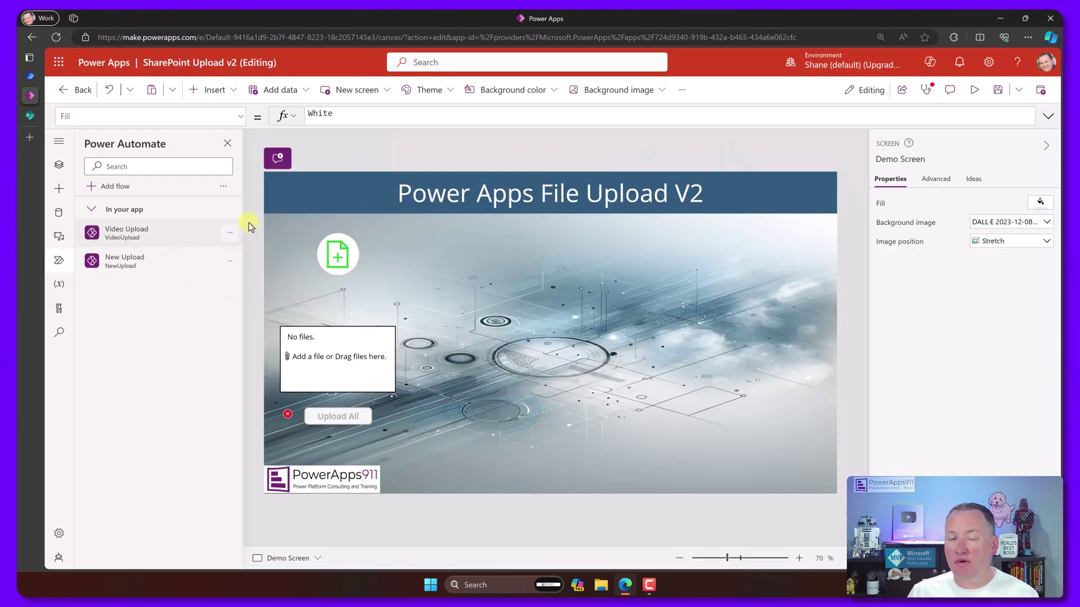
pyautogui.click(348, 261)
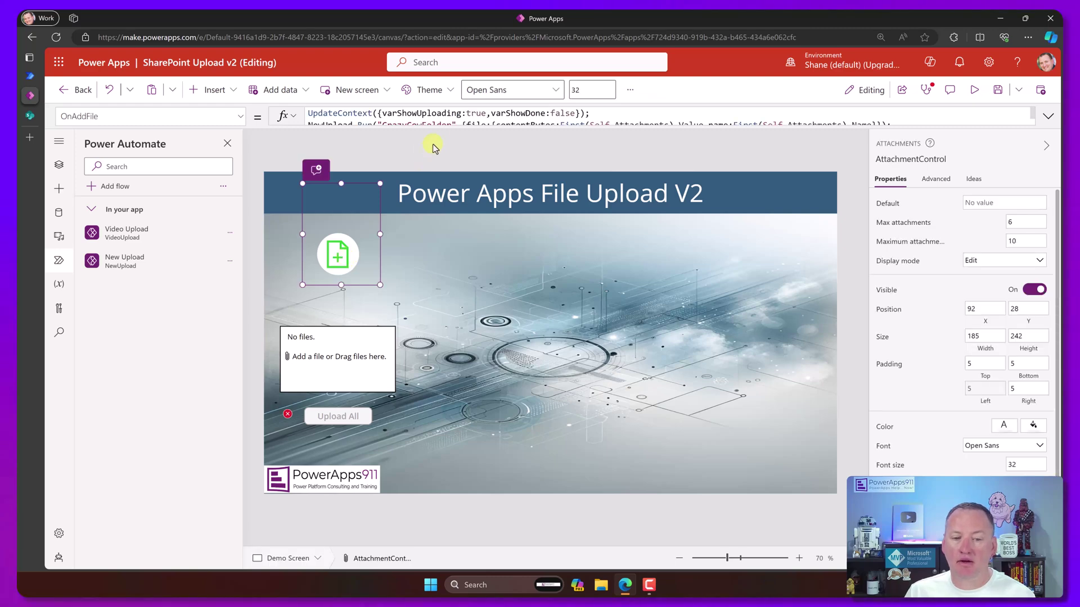
pyautogui.moveTo(450, 145); pyautogui.dragTo(441, 220)
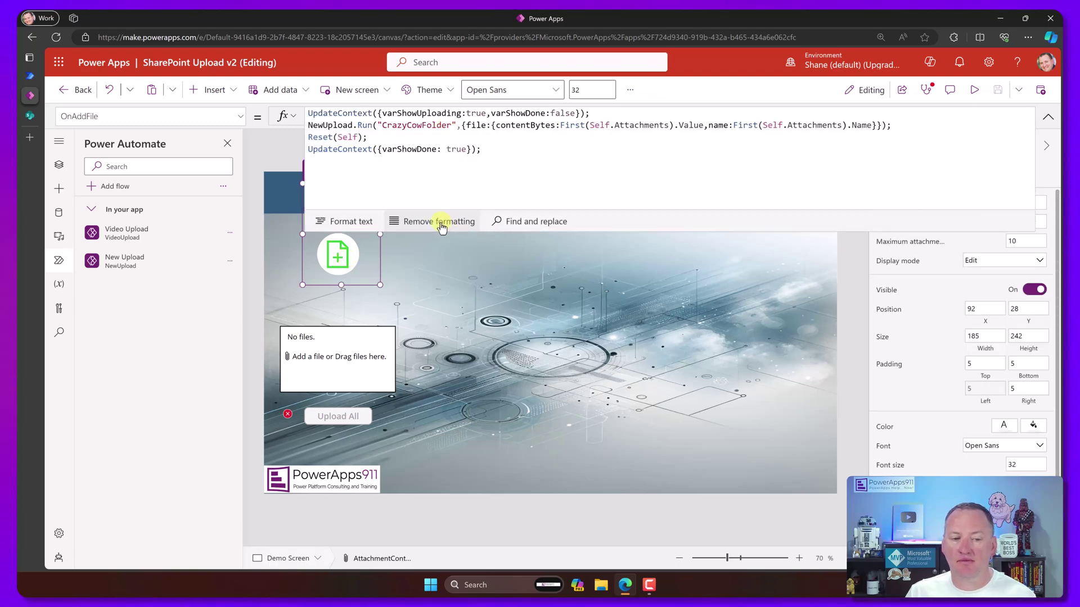
pyautogui.click(853, 124)
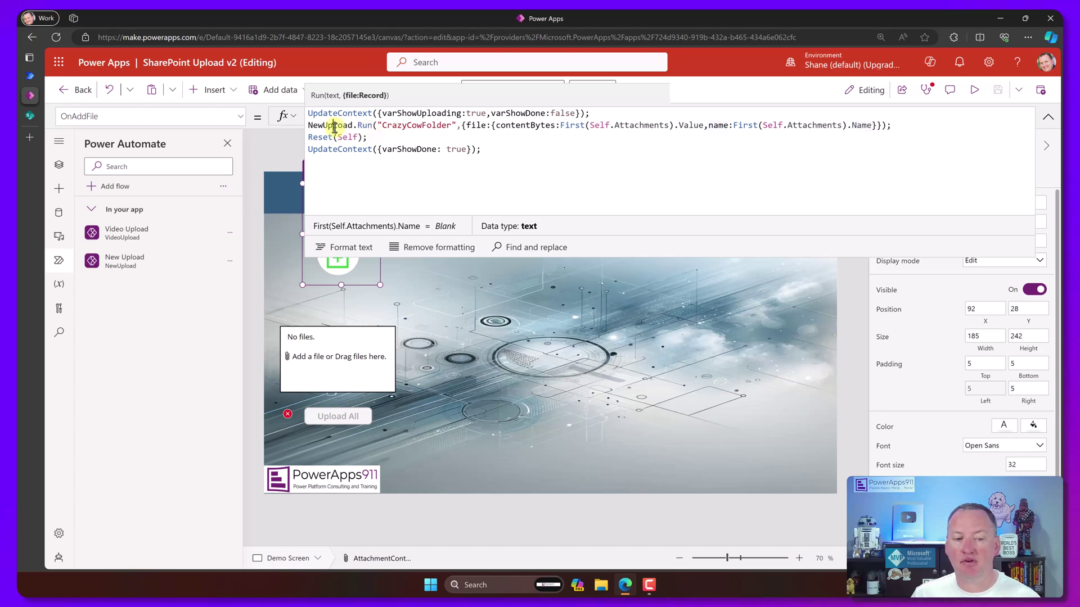
pyautogui.click(373, 125)
pyautogui.click(374, 125)
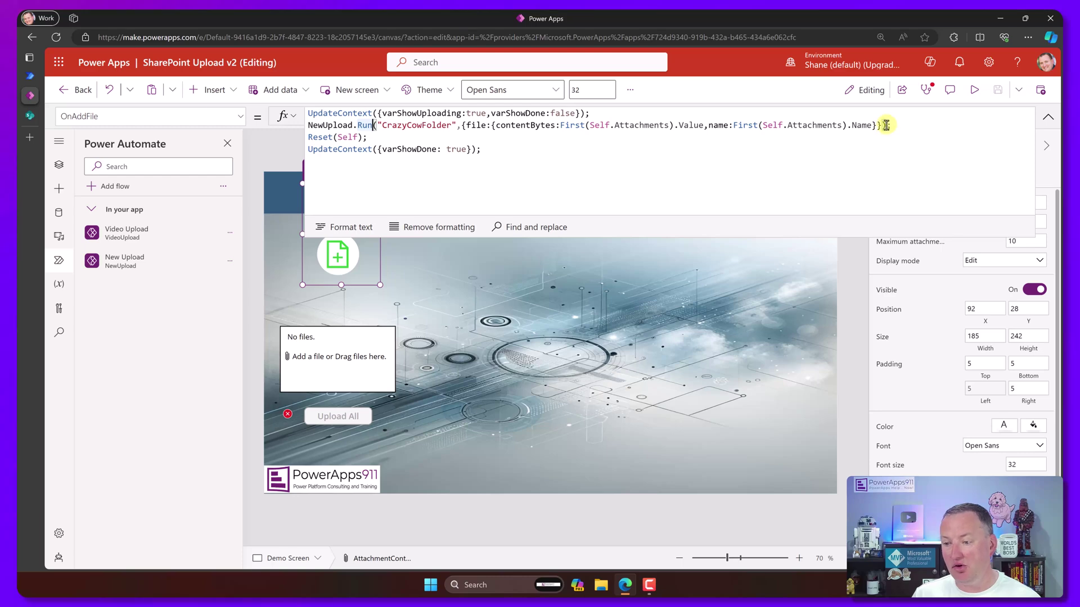
pyautogui.write(',')
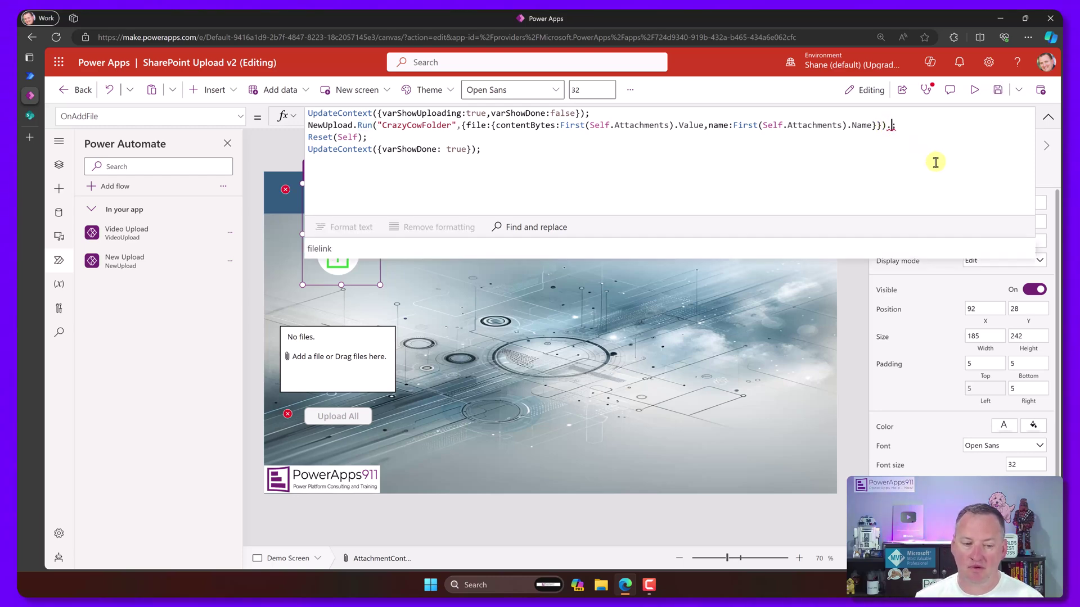
pyautogui.click(319, 246)
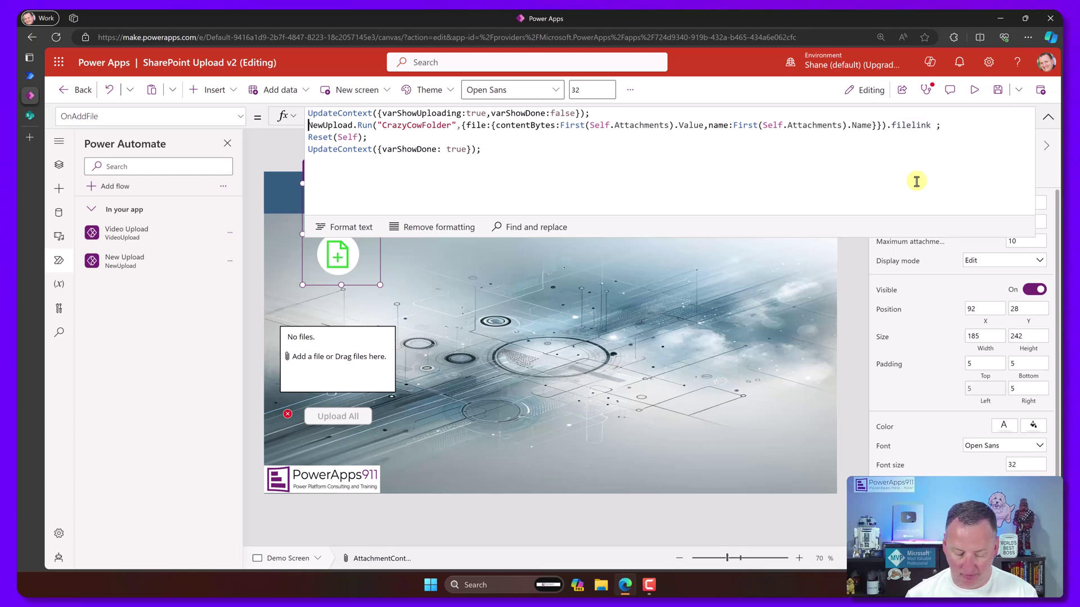
pyautogui.write('Set(varFL,')
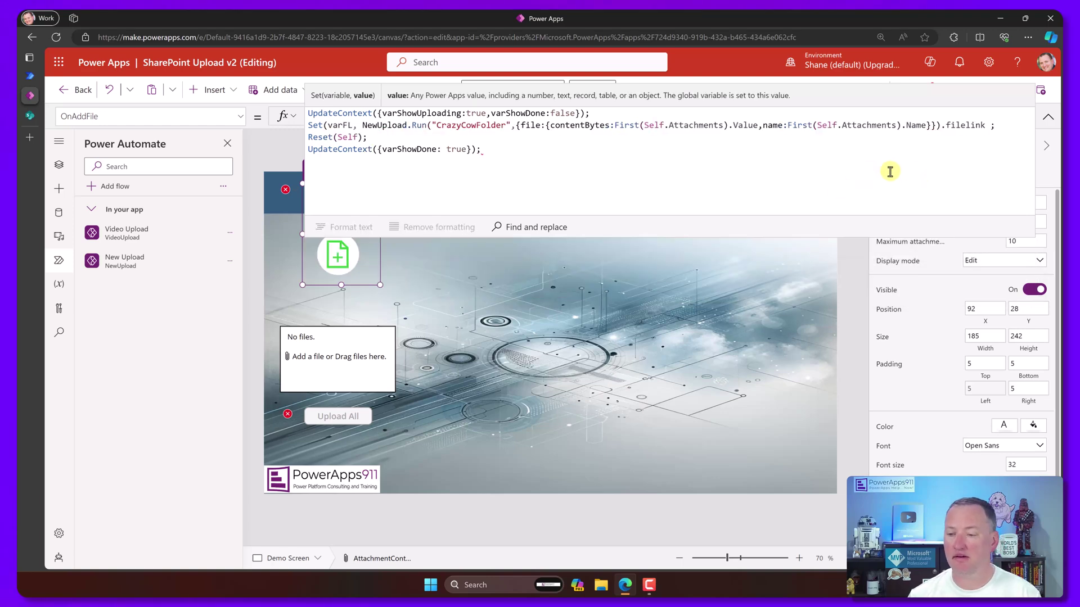
pyautogui.click(986, 125)
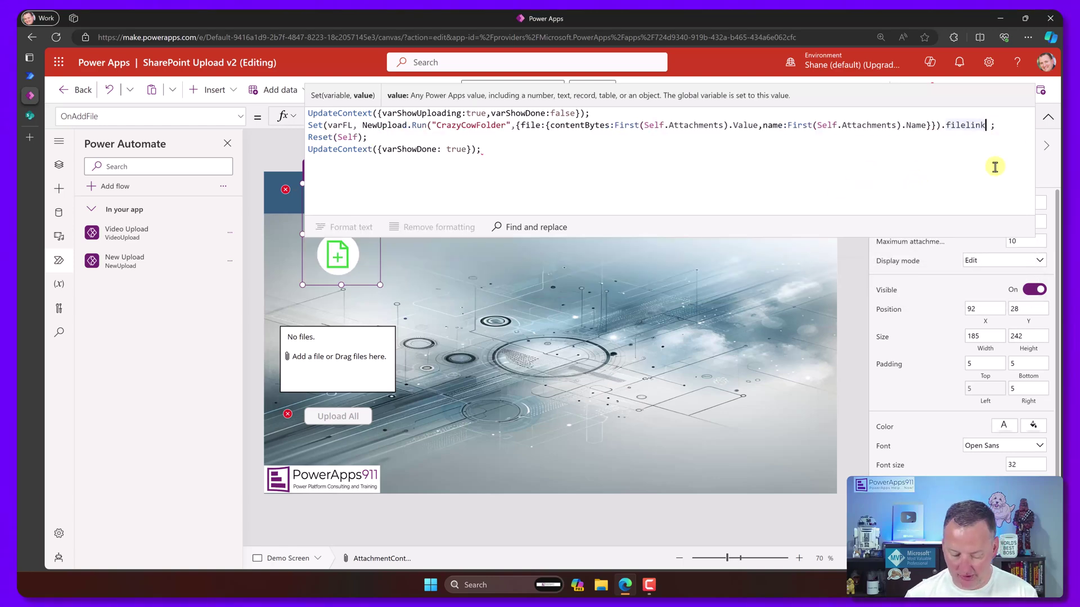
pyautogui.write(')')
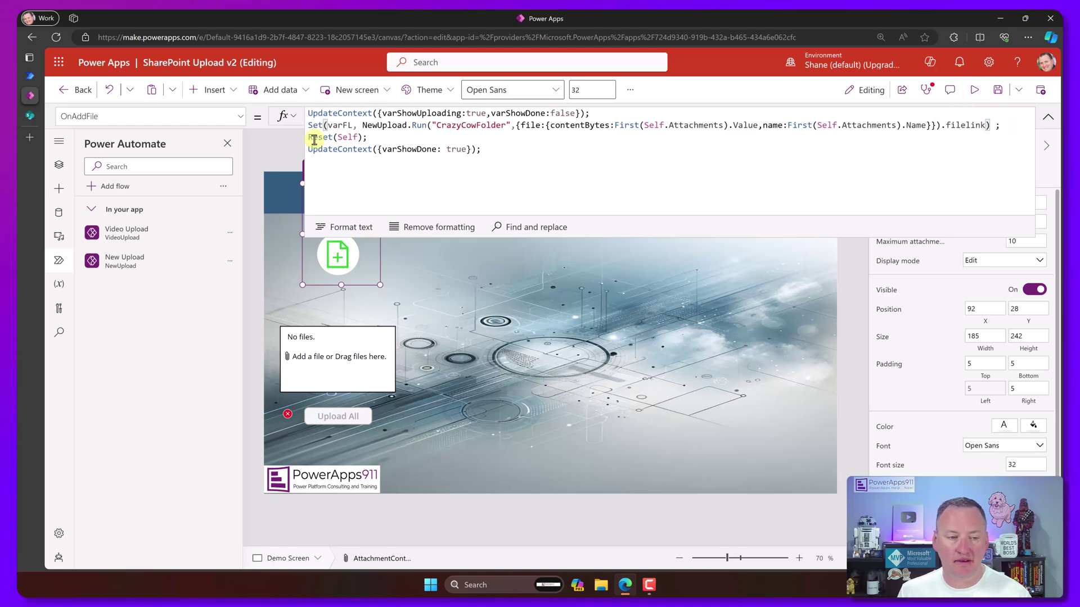
# Insert a text label and place it mid-screen to the right of the icon
pyautogui.click(216, 90)
pyautogui.click(221, 163)
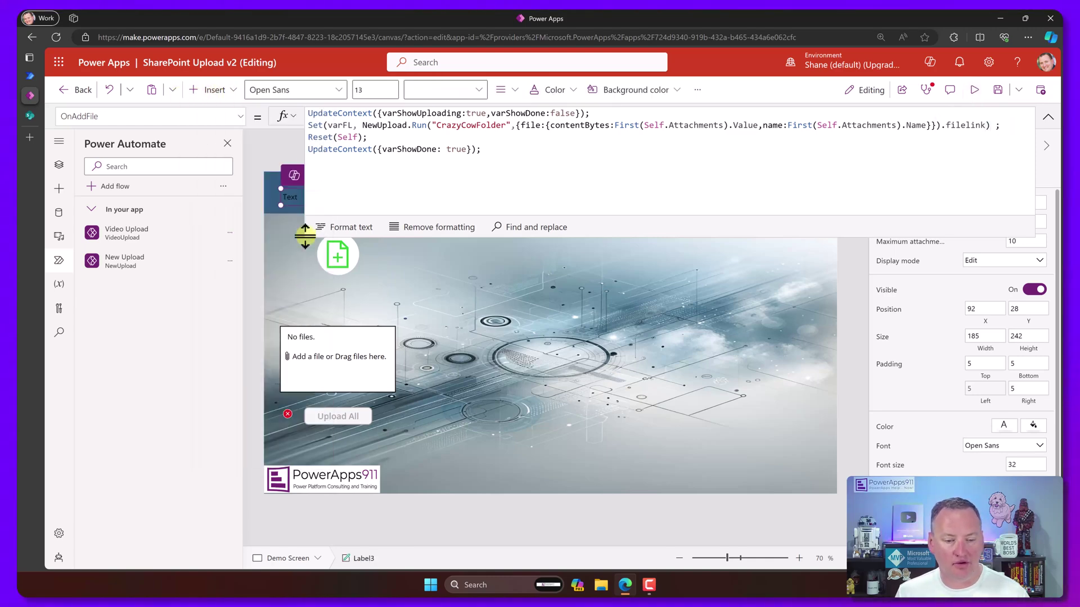
pyautogui.moveTo(303, 236); pyautogui.dragTo(765, 290)
# Test-upload a photo in preview, acknowledge Upload Complete, and close the preview
pyautogui.click(976, 90)
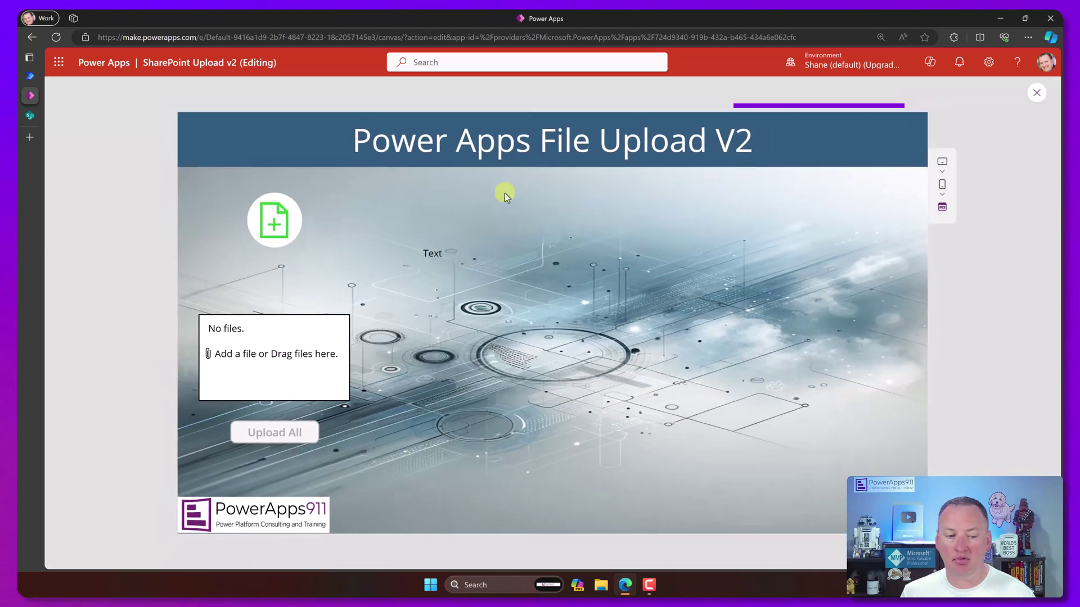
pyautogui.click(271, 225)
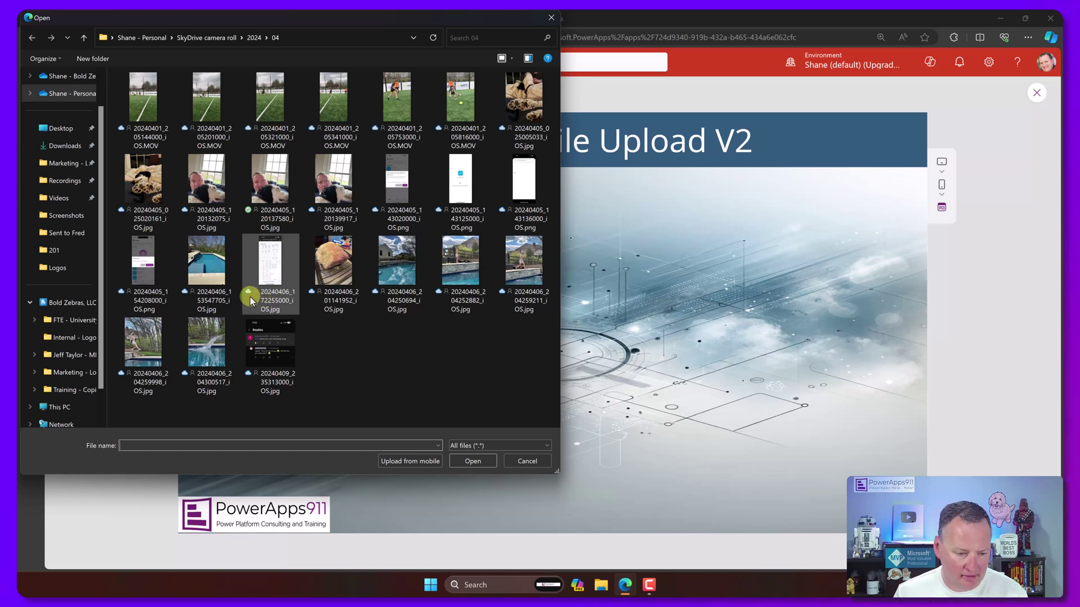
pyautogui.click(248, 295)
pyautogui.doubleClick(527, 96)
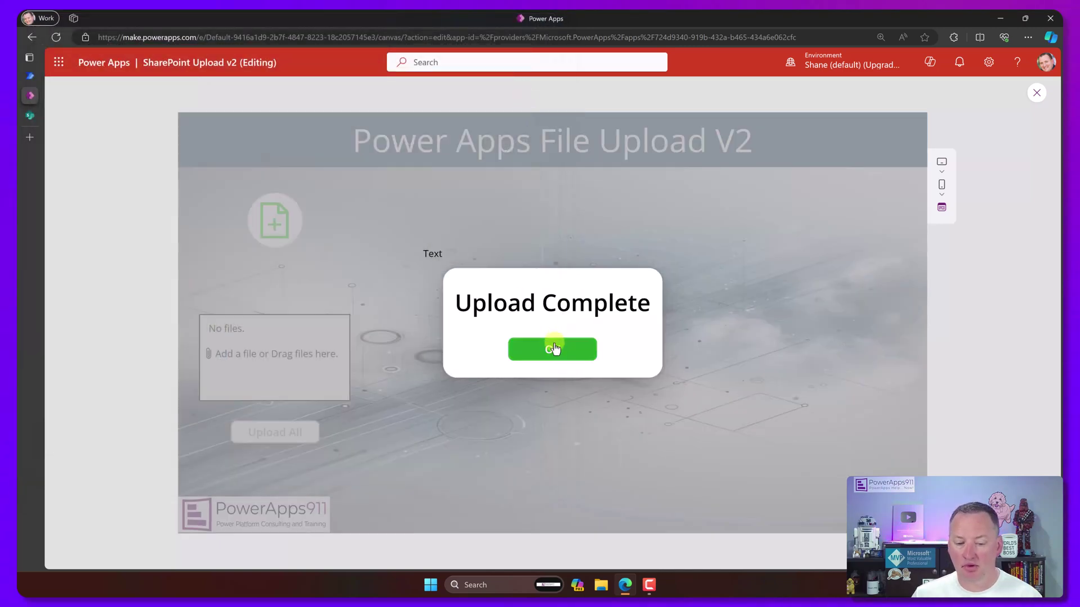
pyautogui.click(554, 348)
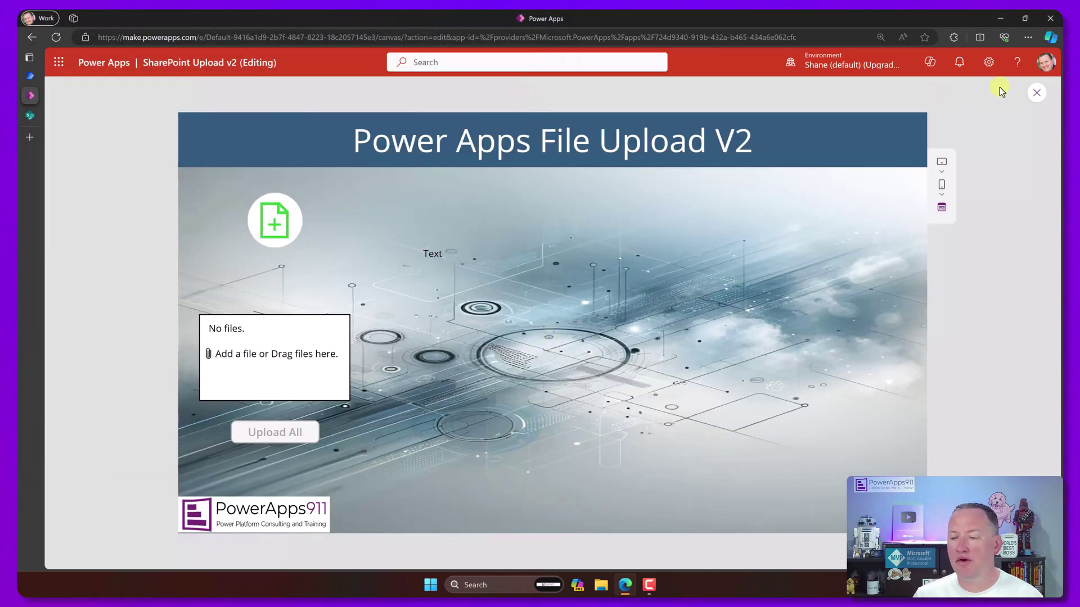
pyautogui.click(1036, 92)
# Set the new label's Text formula to varFL
pyautogui.click(458, 279)
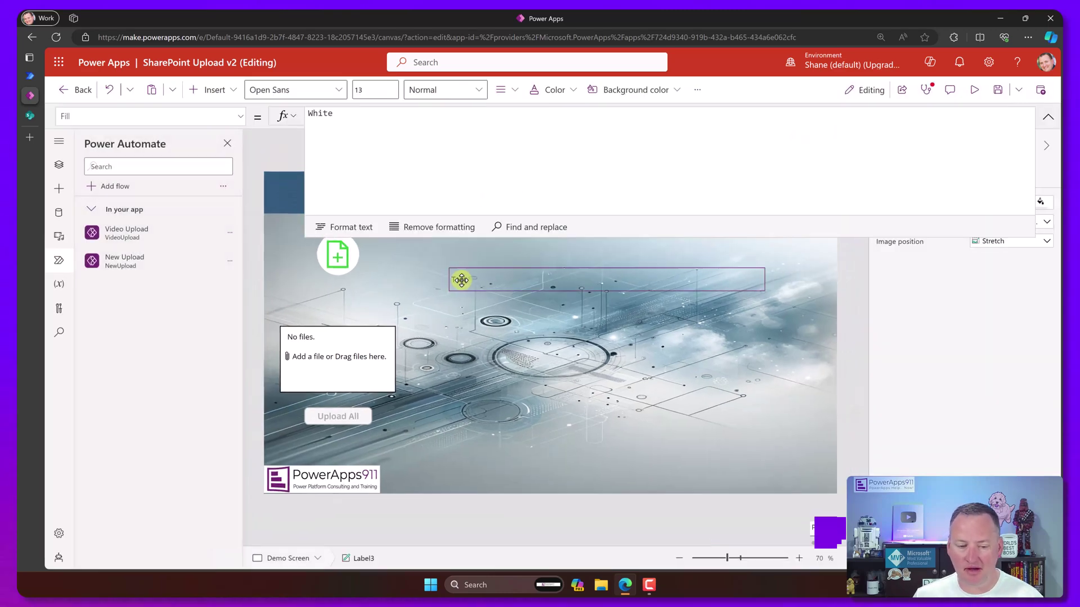
pyautogui.click(377, 124)
pyautogui.hotkey('ctrl', 'a')
pyautogui.write('varFL')
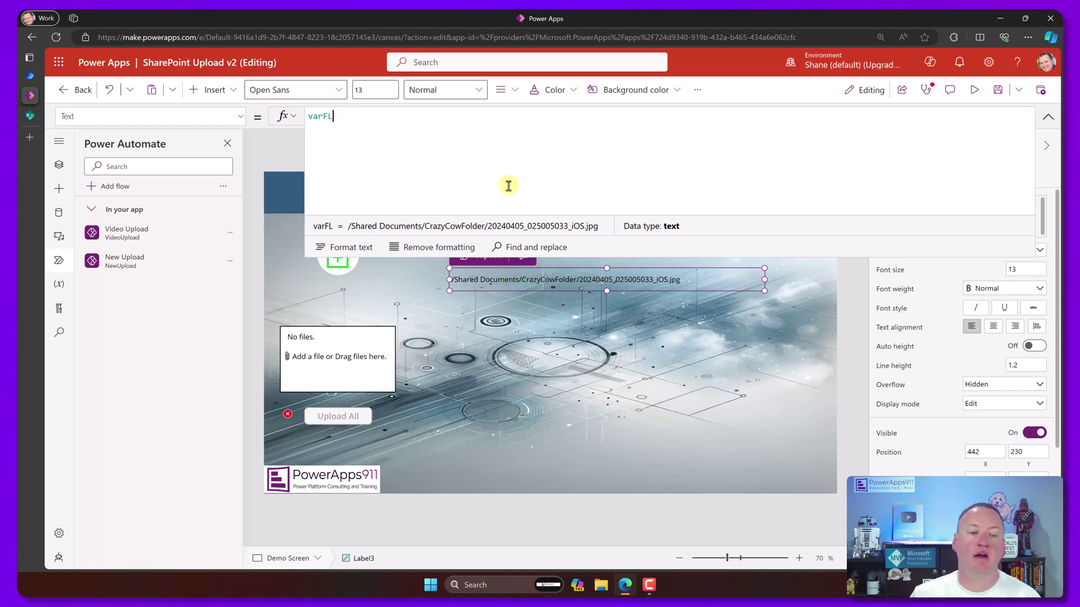
# Prepend the copied SharePoint site URL in quotes with & to varFL in the label text
pyautogui.click(28, 116)
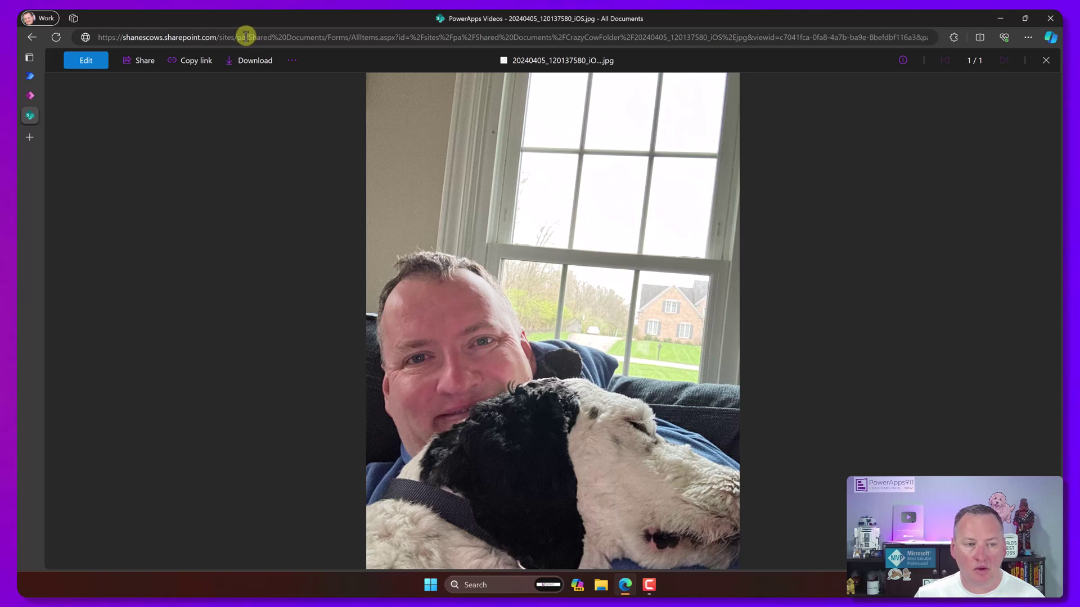
pyautogui.moveTo(245, 37); pyautogui.dragTo(67, 41)
pyautogui.hotkey('ctrl', 'c')
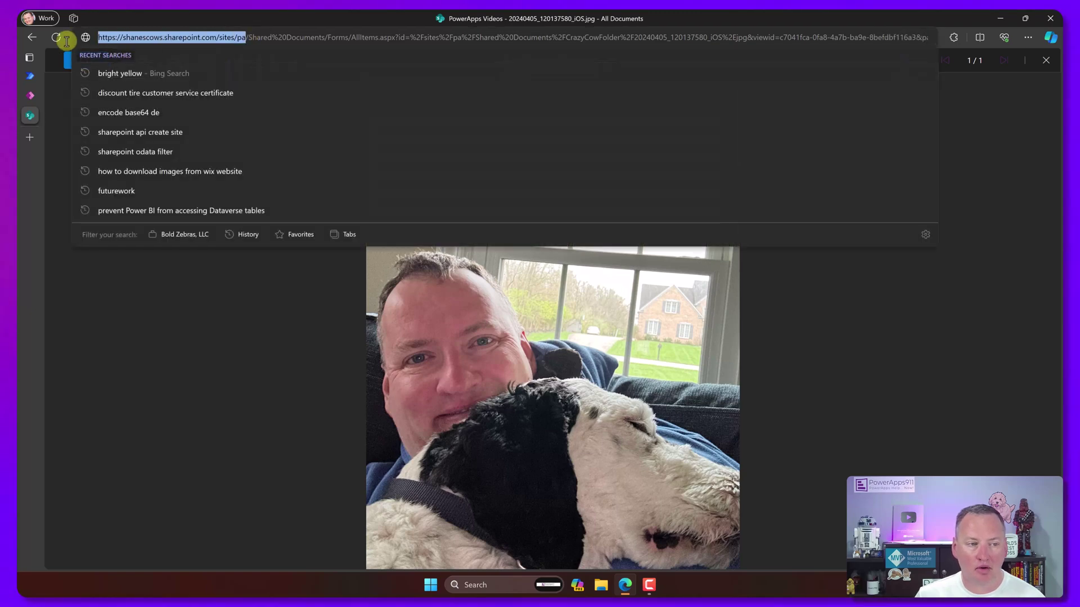
pyautogui.click(29, 76)
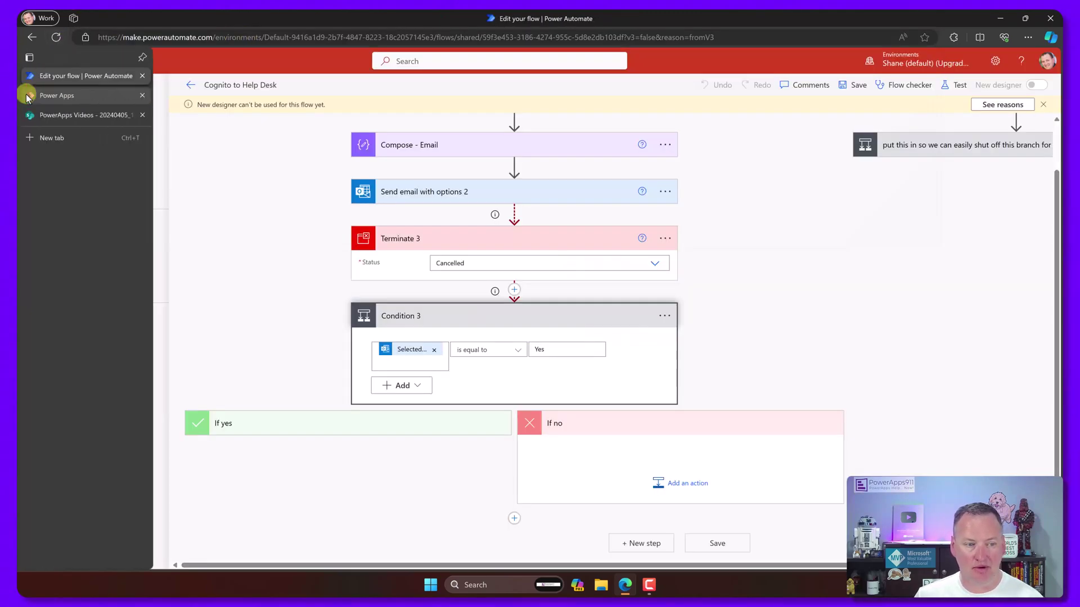
pyautogui.click(30, 95)
pyautogui.write('"')
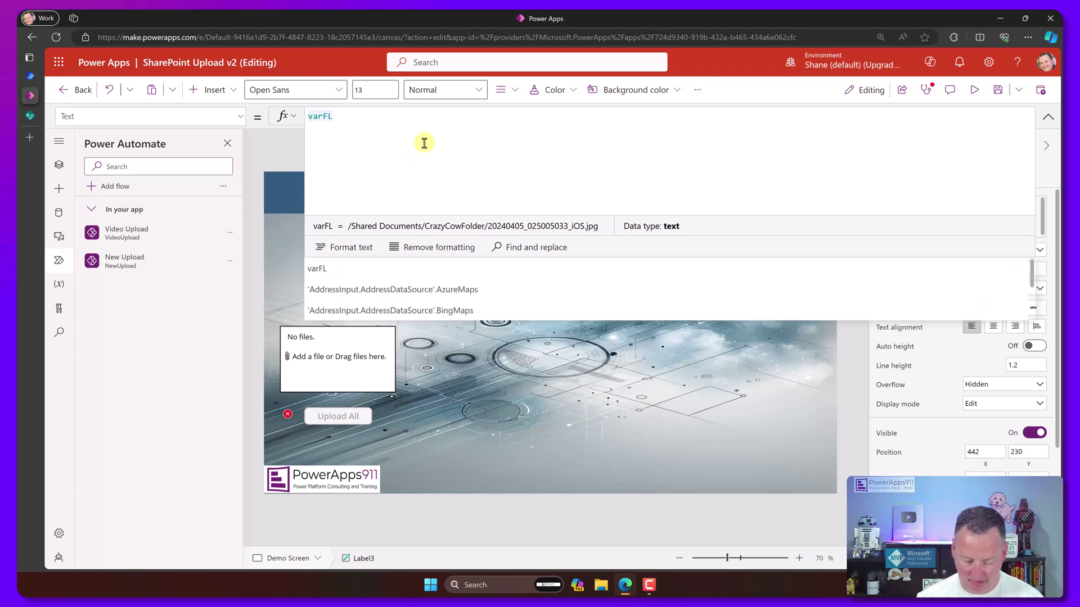
pyautogui.hotkey('ctrl', 'v')
pyautogui.write('" &')
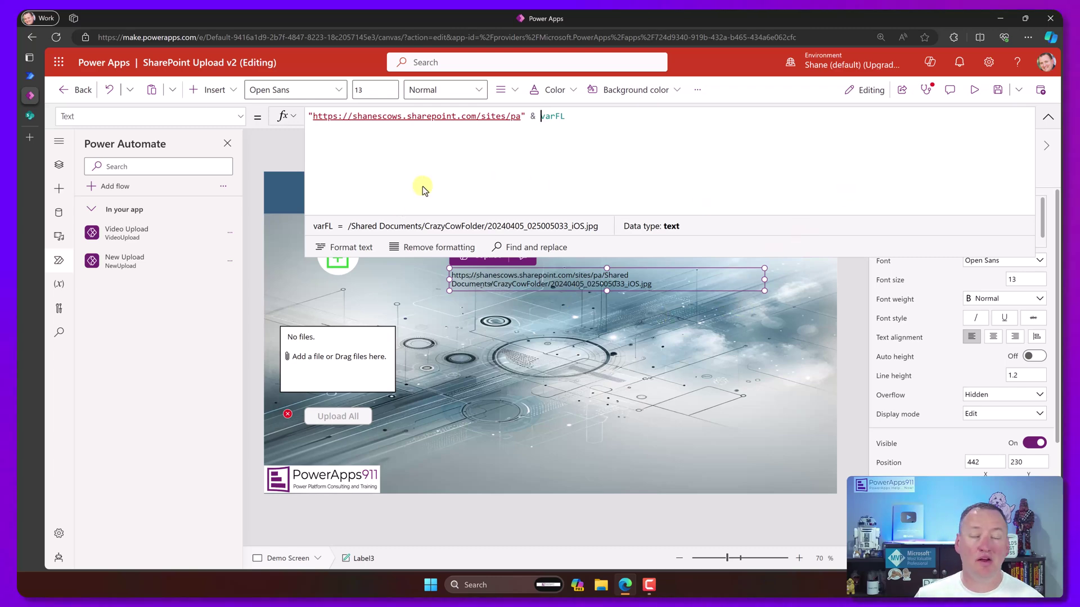
# Set the label's OnSelect to Launch(Self.Text)
pyautogui.click(239, 117)
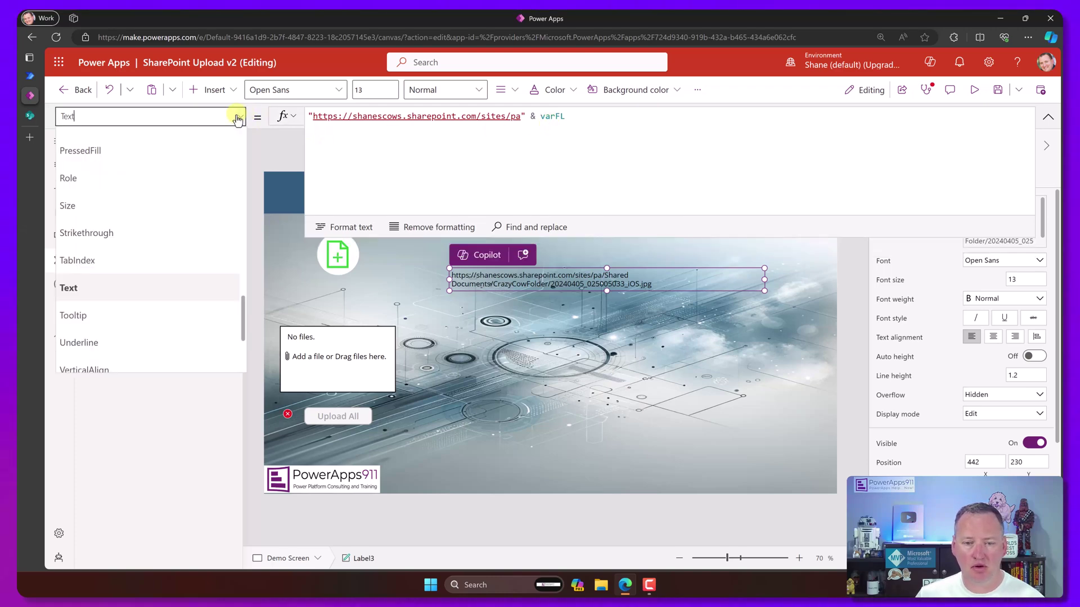
pyautogui.scroll(3, 138, 270)
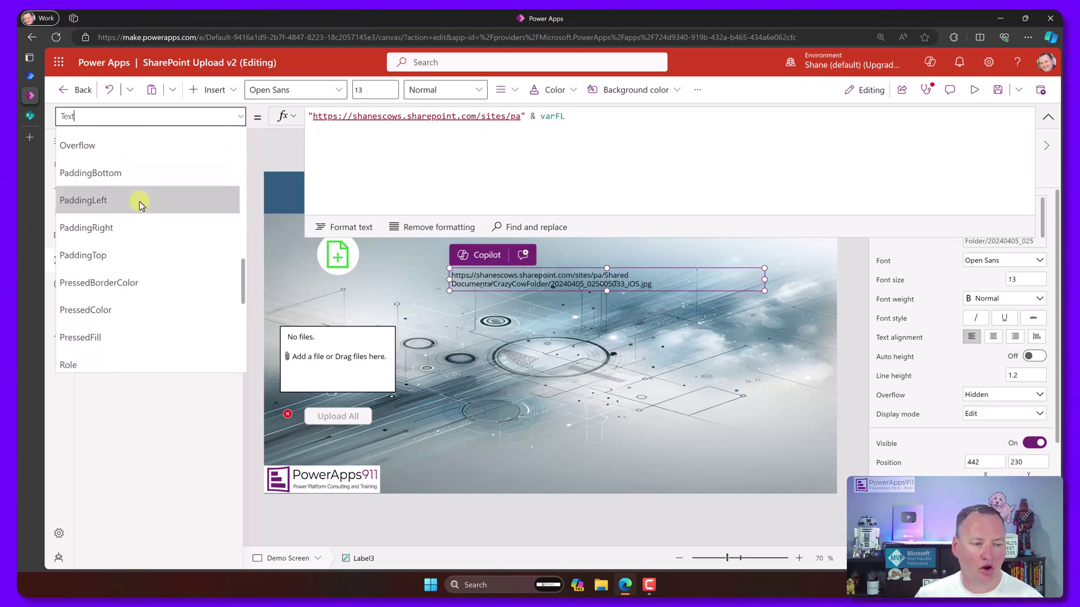
pyautogui.scroll(1, 141, 206)
pyautogui.click(147, 185)
pyautogui.doubleClick(316, 116)
pyautogui.write('launch(Self.e')
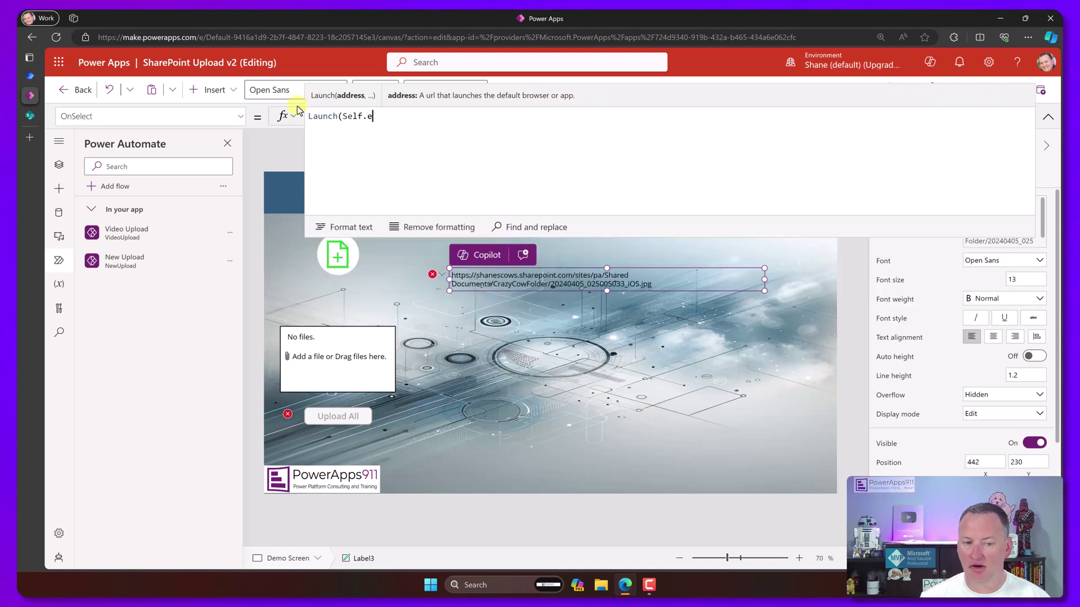
pyautogui.press('Tab')
pyautogui.write(')')
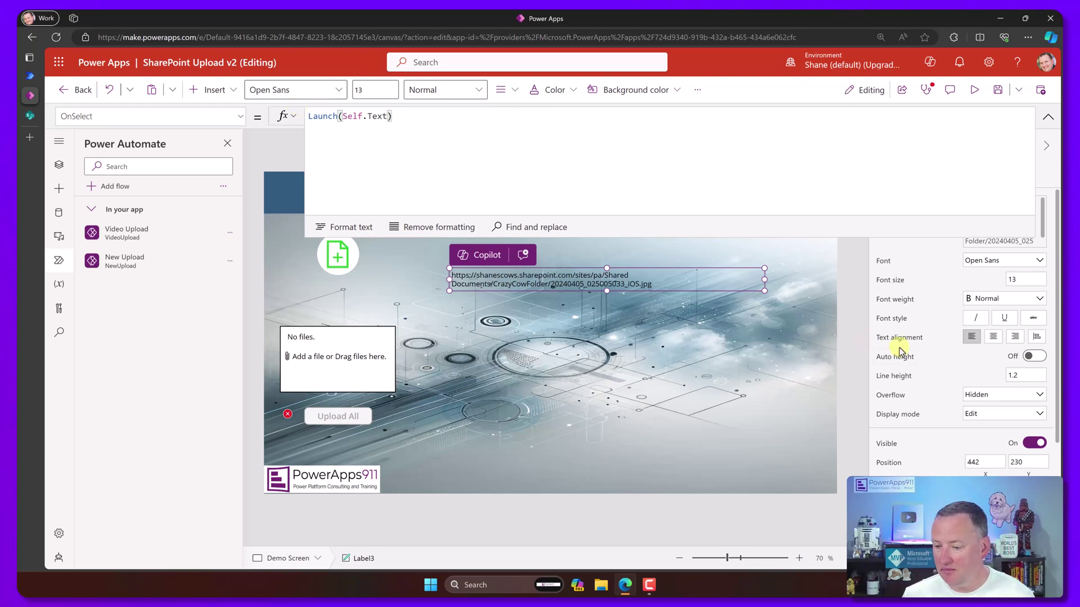
# Underline the link label and make its text colour orange
pyautogui.click(1004, 318)
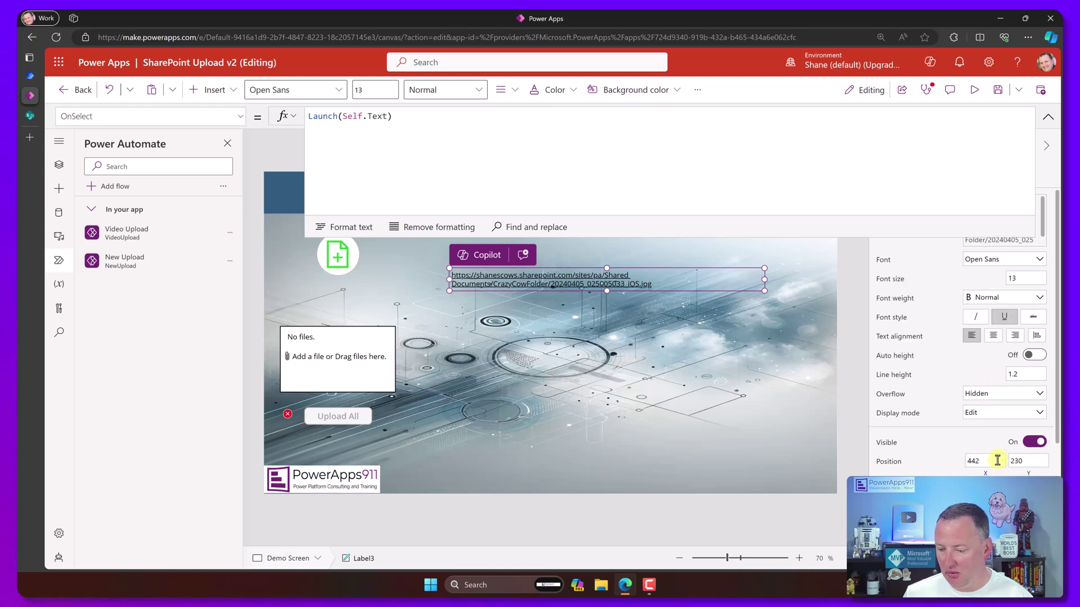
pyautogui.scroll(-3, 997, 460)
pyautogui.click(1004, 406)
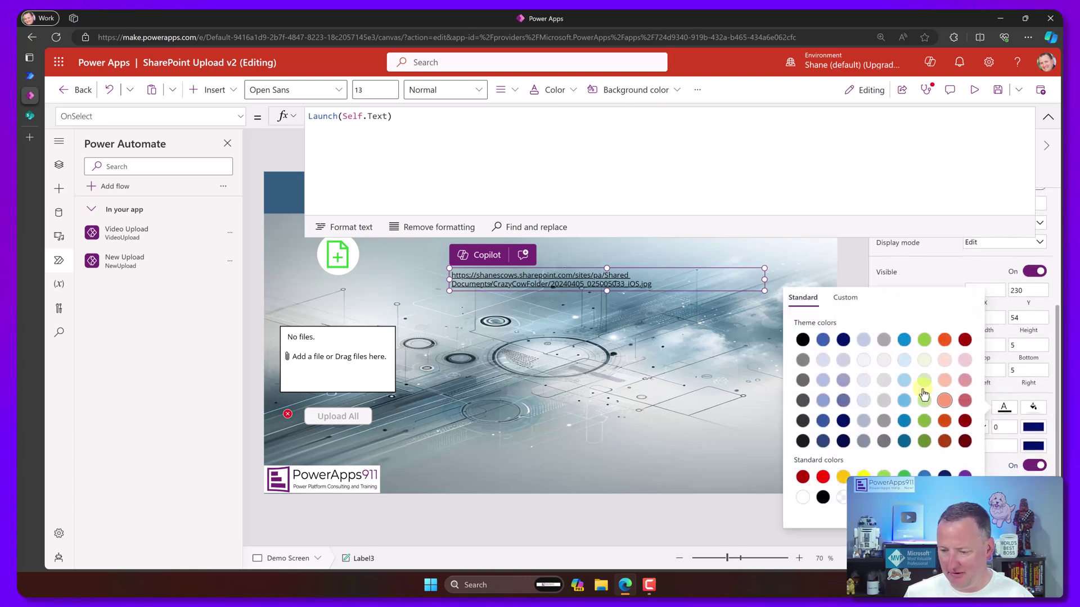
pyautogui.click(904, 341)
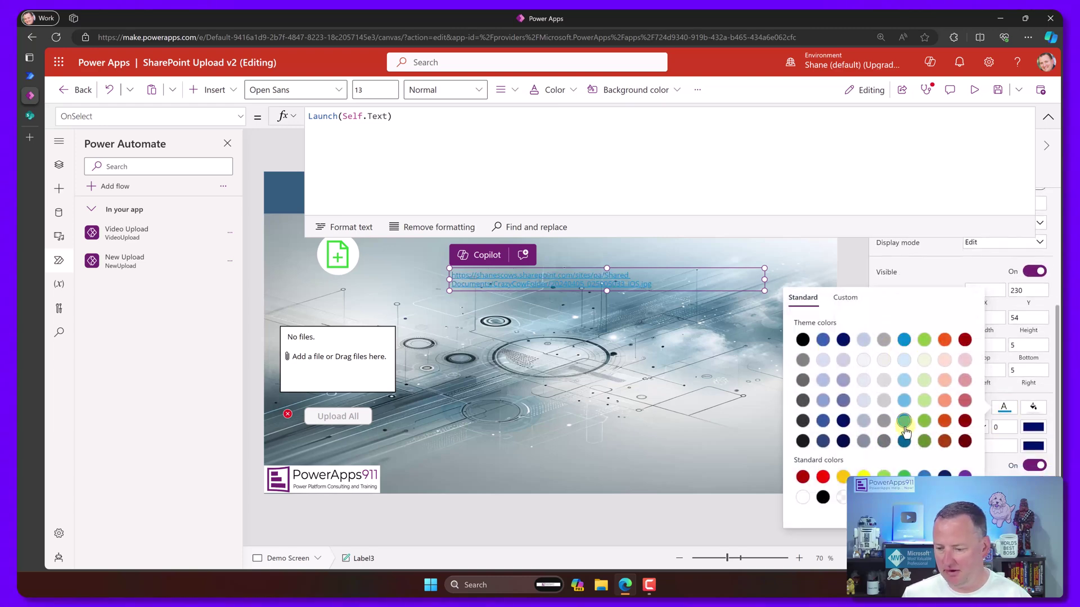
pyautogui.click(944, 341)
# In preview, click the URL label to open the uploaded photo in SharePoint, then return to Power Apps Studio
pyautogui.click(974, 89)
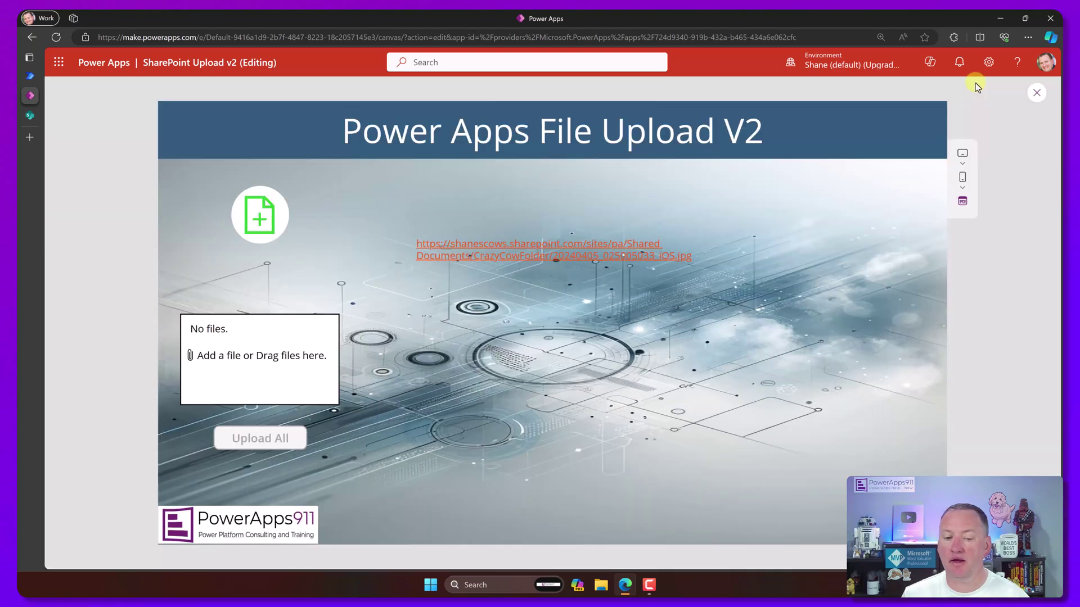
pyautogui.click(522, 249)
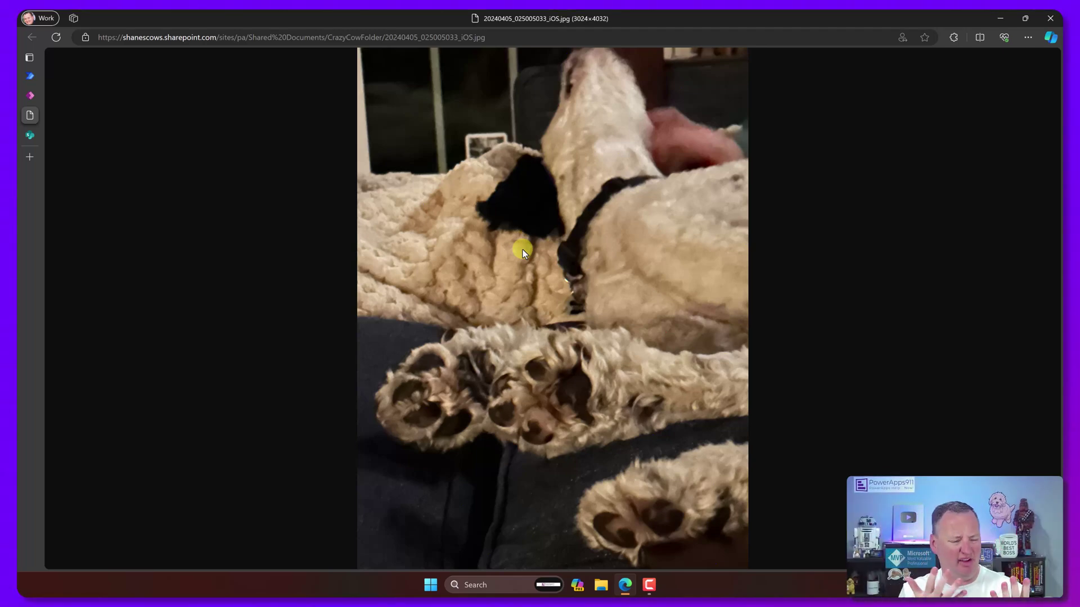
pyautogui.hotkey('ctrl', 'shift', 'Tab')
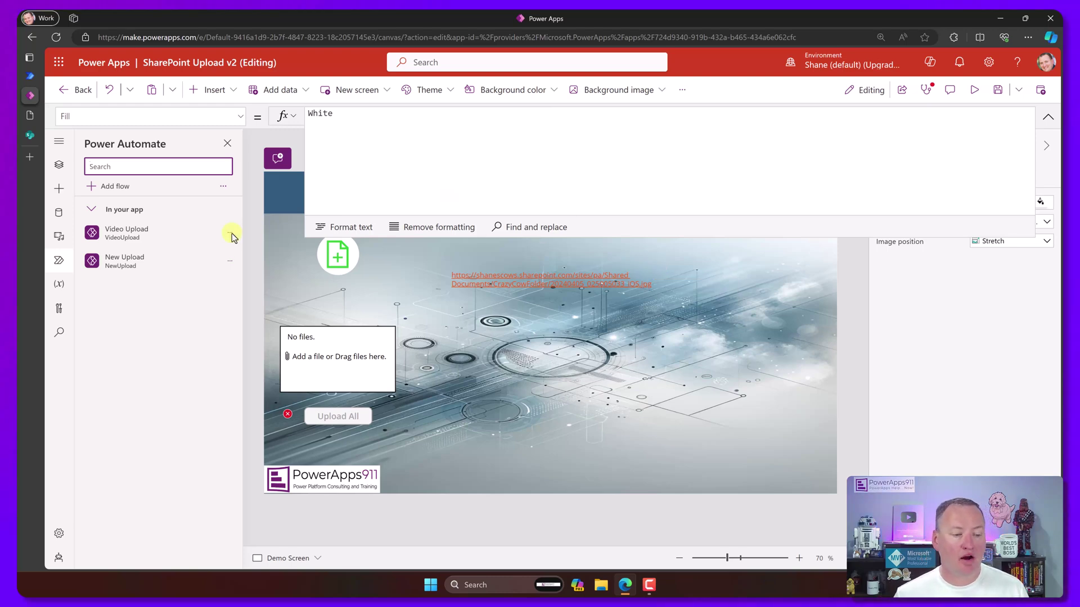
# Choose Edit from the New Upload flow's ... menu in the Power Automate pane
pyautogui.click(228, 264)
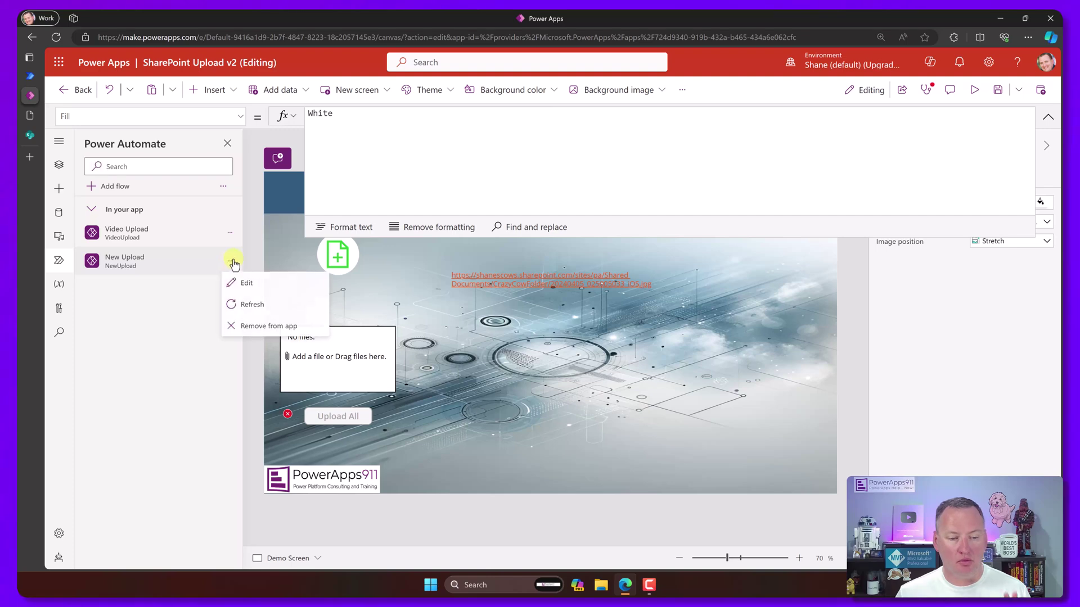
pyautogui.click(253, 285)
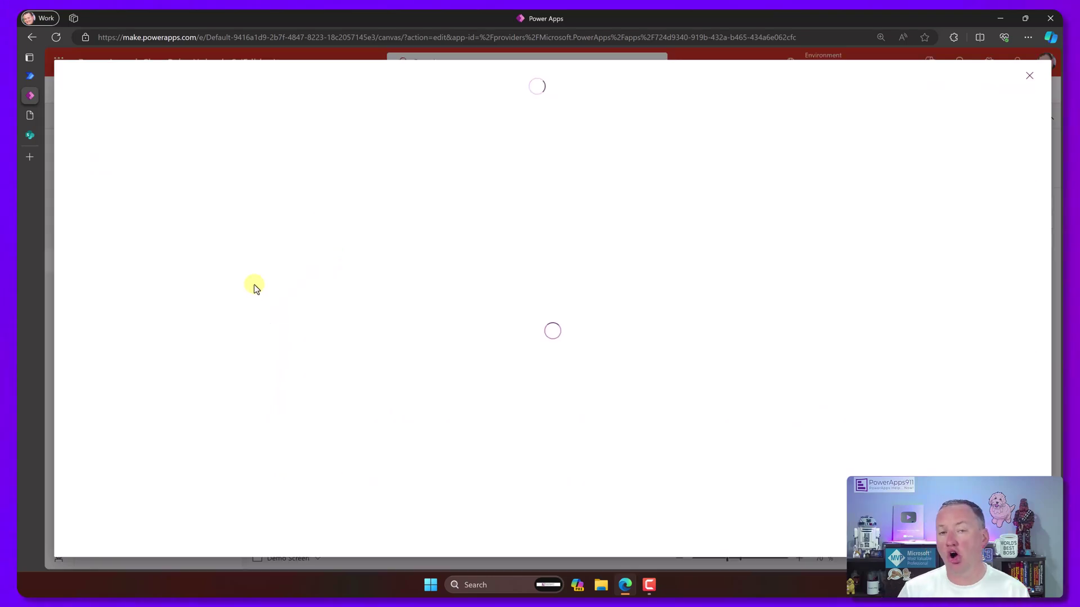